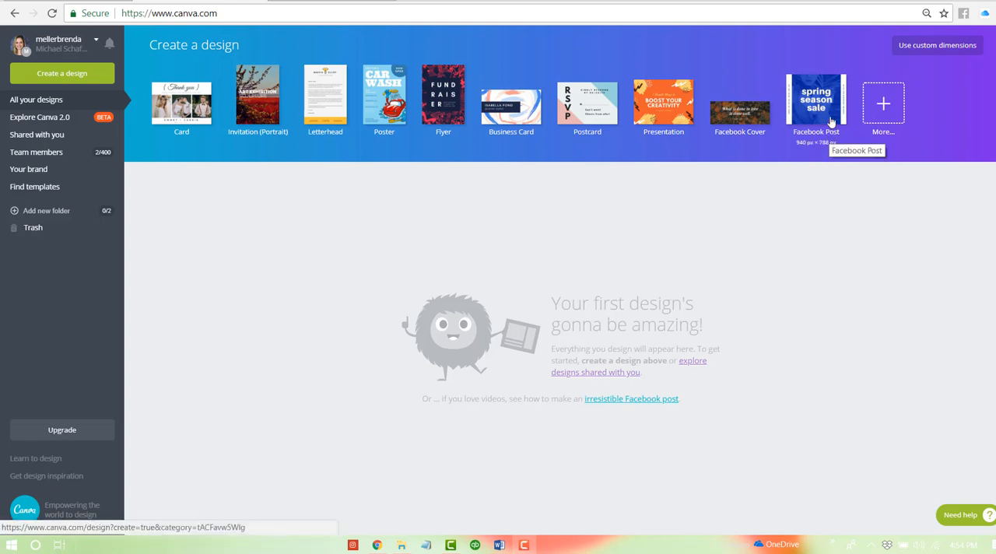
# - Create a blank design with custom dimensions of 900 × 788 px
pyautogui.click(944, 47)
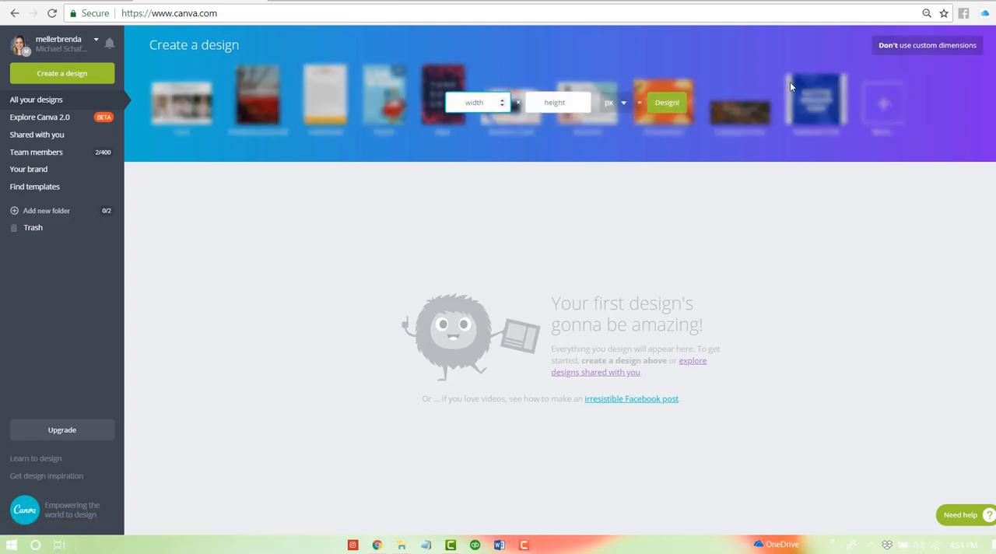
pyautogui.write('900')
pyautogui.press('Tab')
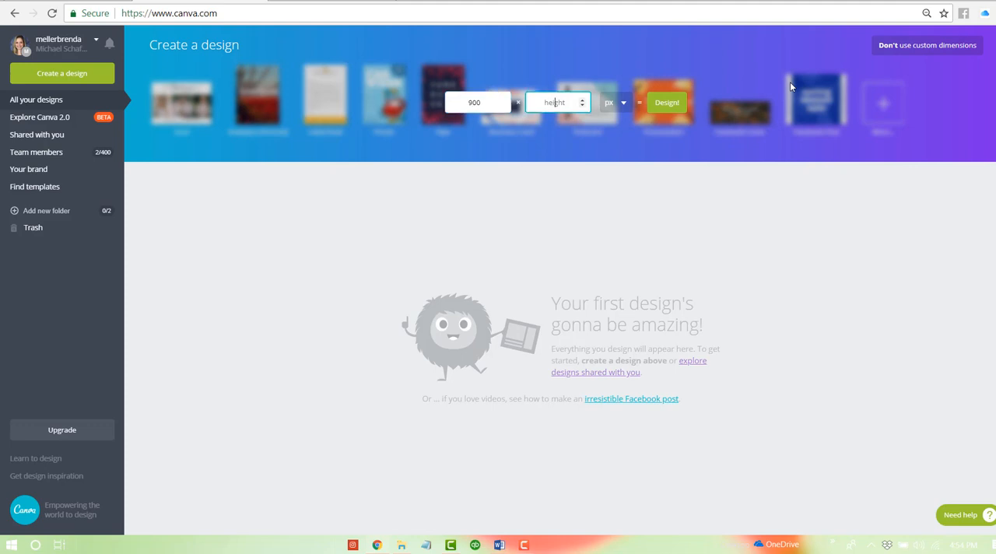
pyautogui.write('788')
pyautogui.click(667, 103)
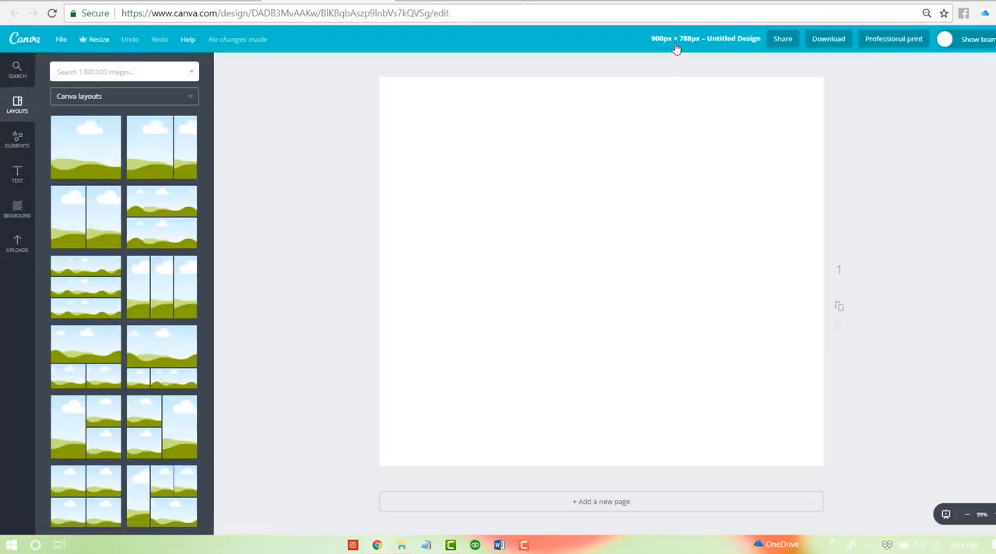
# - Title the design "Facebook 900x788px"
pyautogui.click(691, 47)
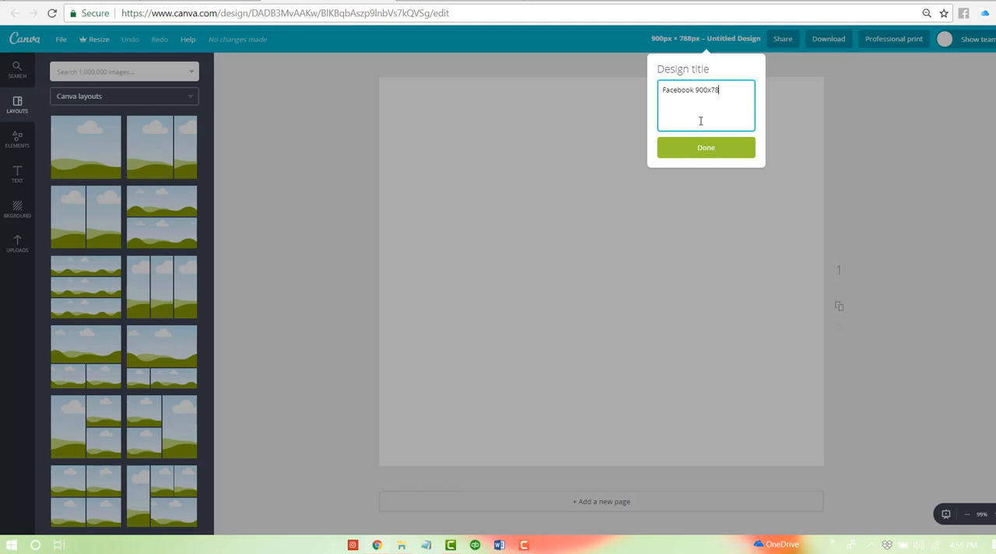
pyautogui.write('8px')
pyautogui.click(701, 148)
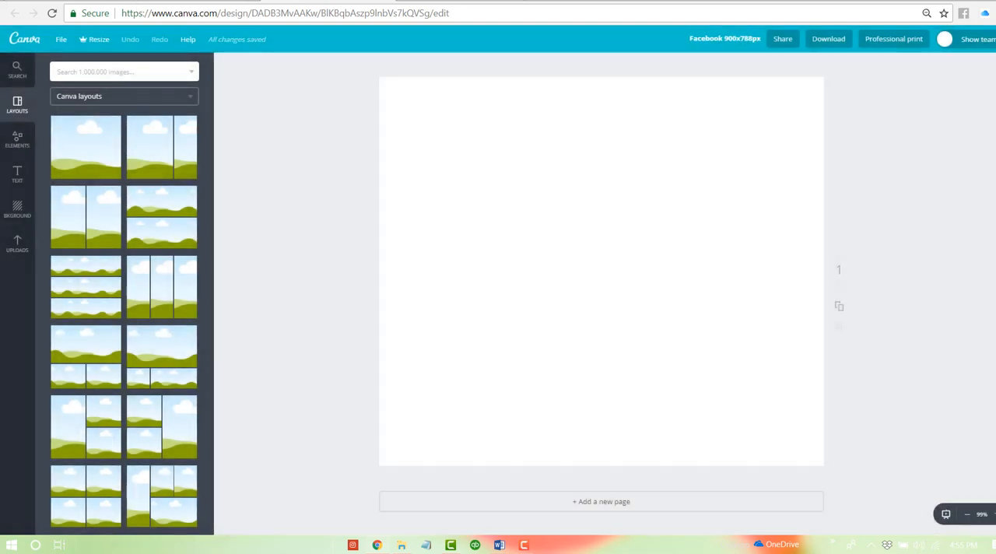
# - Switch to the "Canva promos" message in Gmail and copy the wine class details from the title line through the date and venue
pyautogui.click(234, 2)
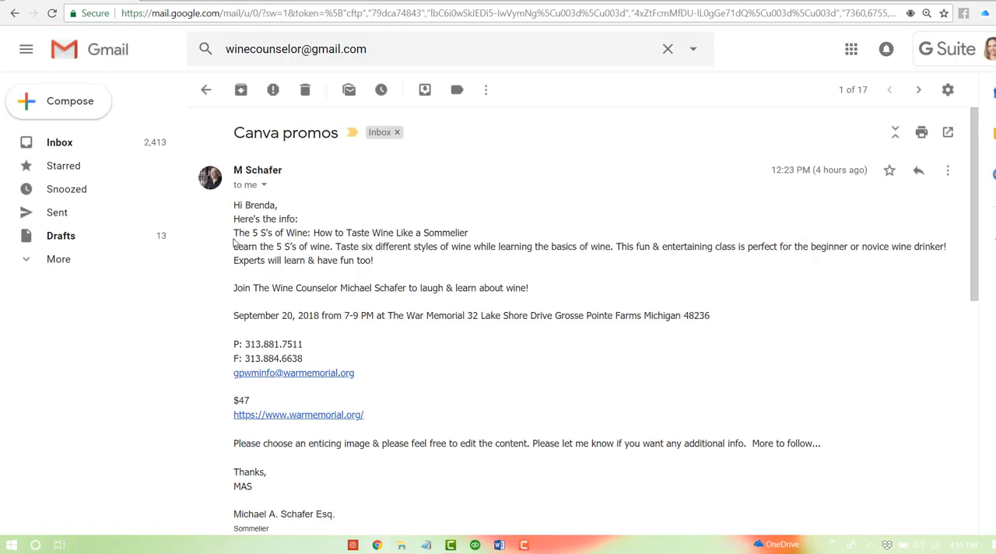
pyautogui.moveTo(233, 232); pyautogui.dragTo(738, 326)
pyautogui.hotkey('ctrl', 'c')
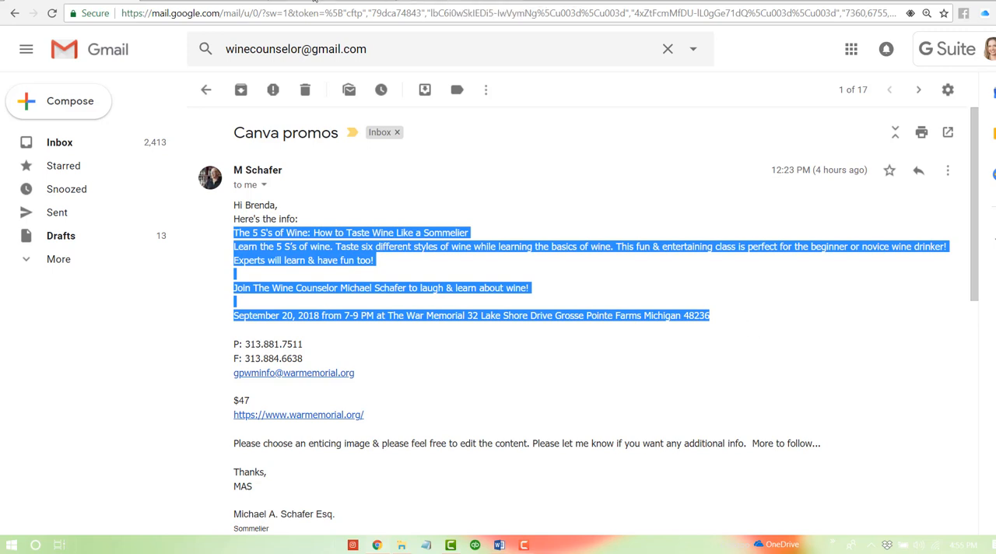
pyautogui.click(452, 2)
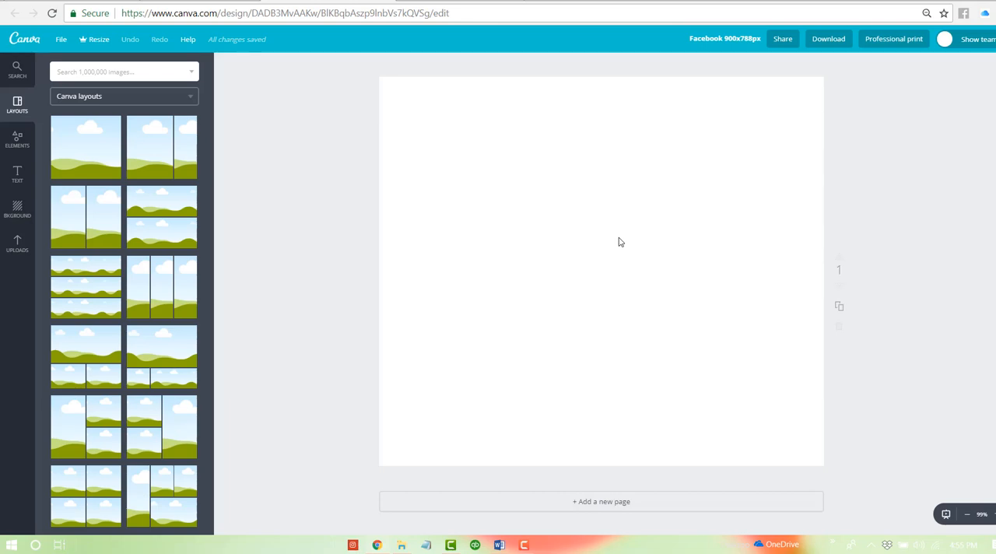
# - Add a body text box to the blank page in Canva and replace its placeholder with the copied class details
pyautogui.press('t')
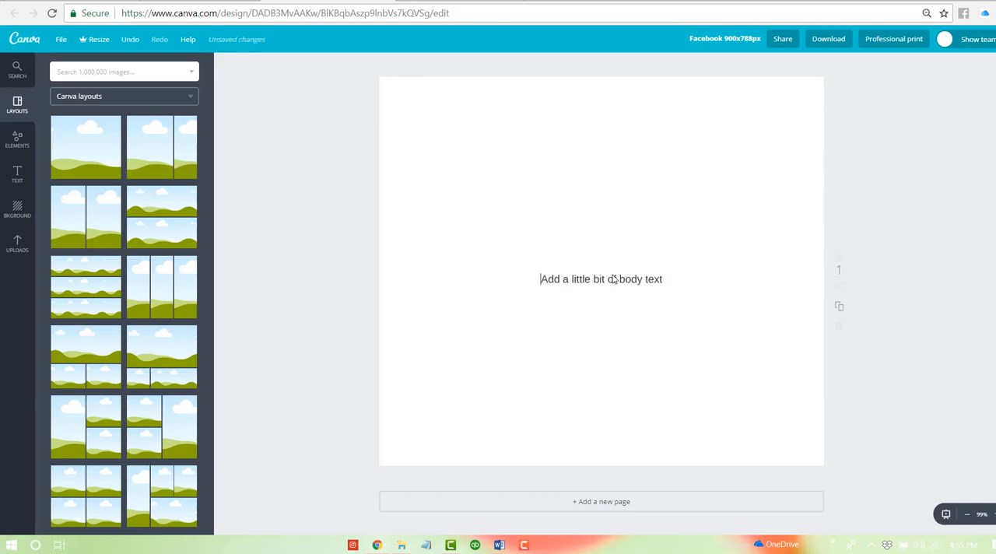
pyautogui.doubleClick(611, 278)
pyautogui.hotkey('ctrl', 'a')
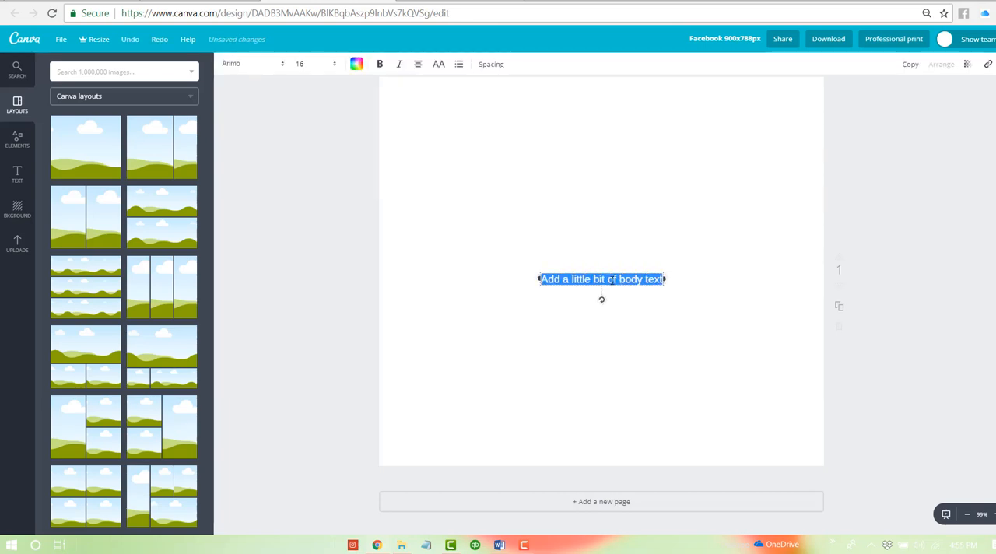
pyautogui.hotkey('ctrl', 'v')
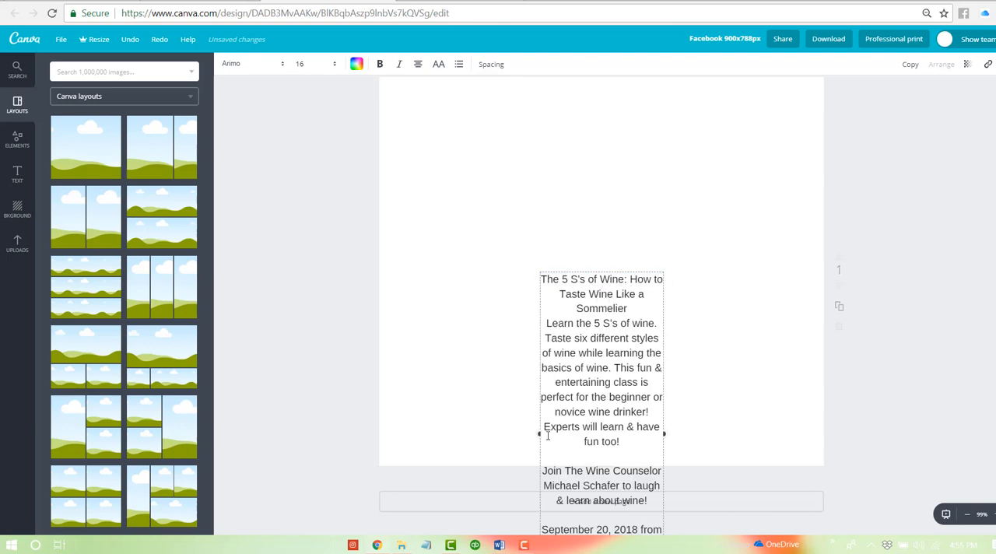
# - Widen the text box on both sides to span most of the page and move it into the page's upper half
pyautogui.click(541, 433)
pyautogui.moveTo(537, 434); pyautogui.dragTo(451, 420)
pyautogui.moveTo(620, 284); pyautogui.dragTo(642, 149)
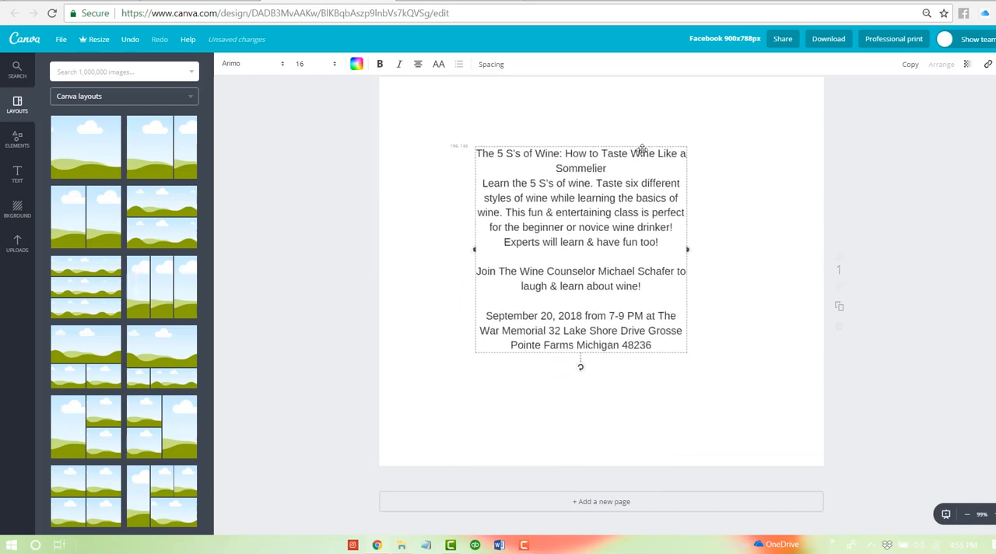
pyautogui.moveTo(692, 247); pyautogui.dragTo(792, 254)
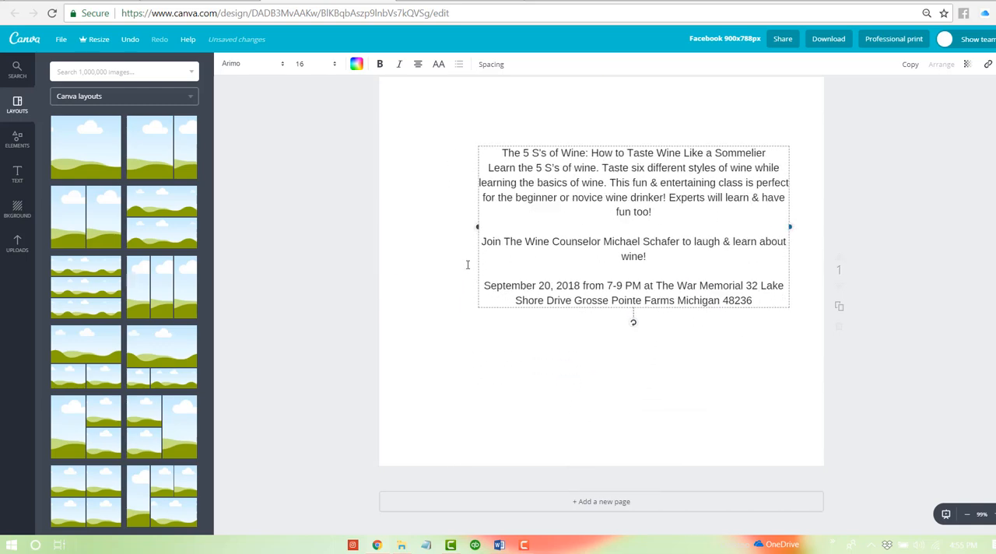
pyautogui.moveTo(476, 225); pyautogui.dragTo(440, 229)
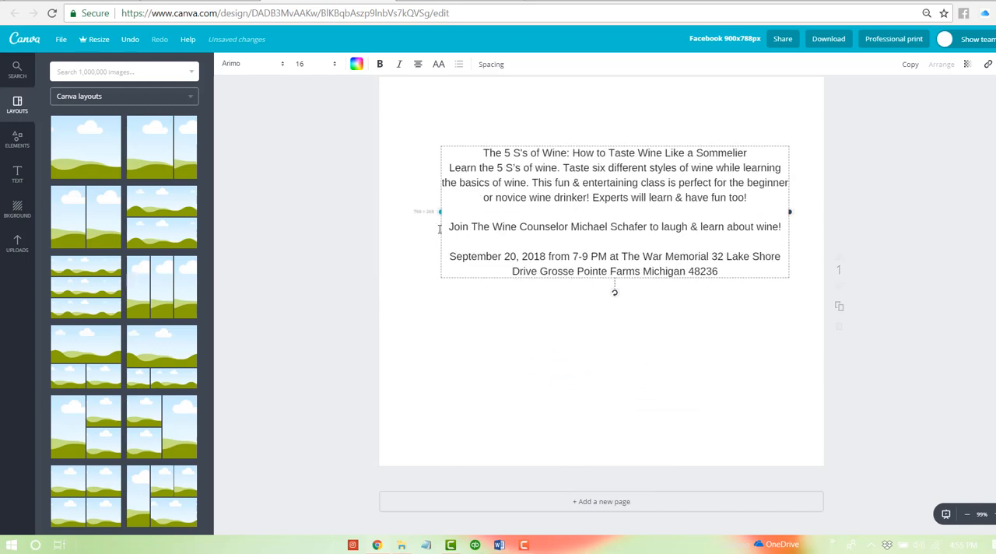
# - Centre the event text block horizontally on the page and place it slightly lower
pyautogui.click(542, 379)
pyautogui.click(528, 166)
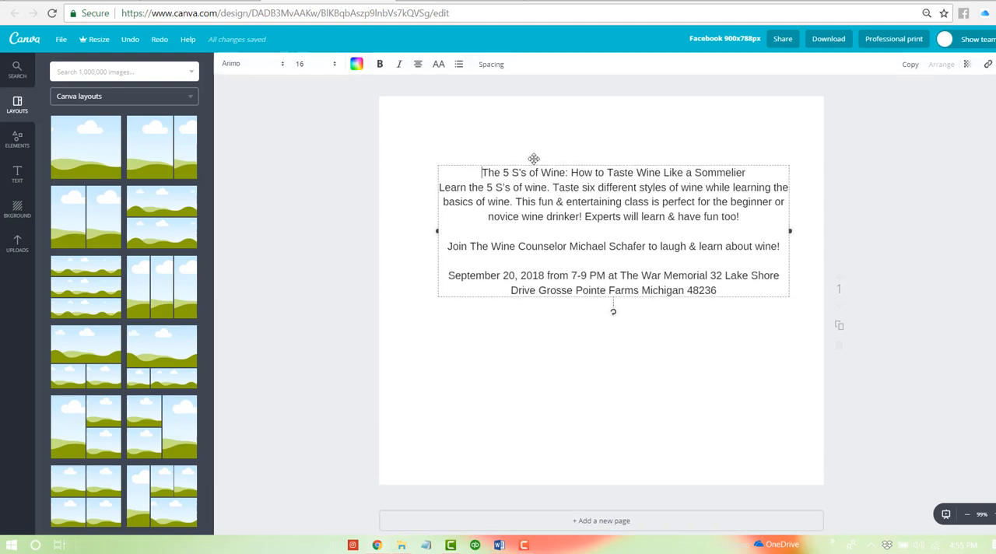
pyautogui.moveTo(529, 161); pyautogui.dragTo(521, 181)
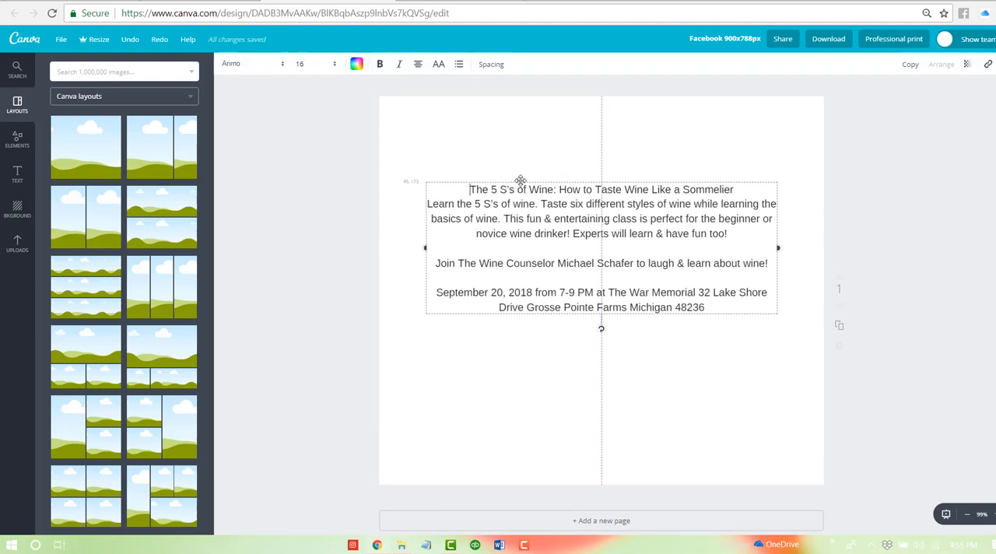
pyautogui.click(513, 148)
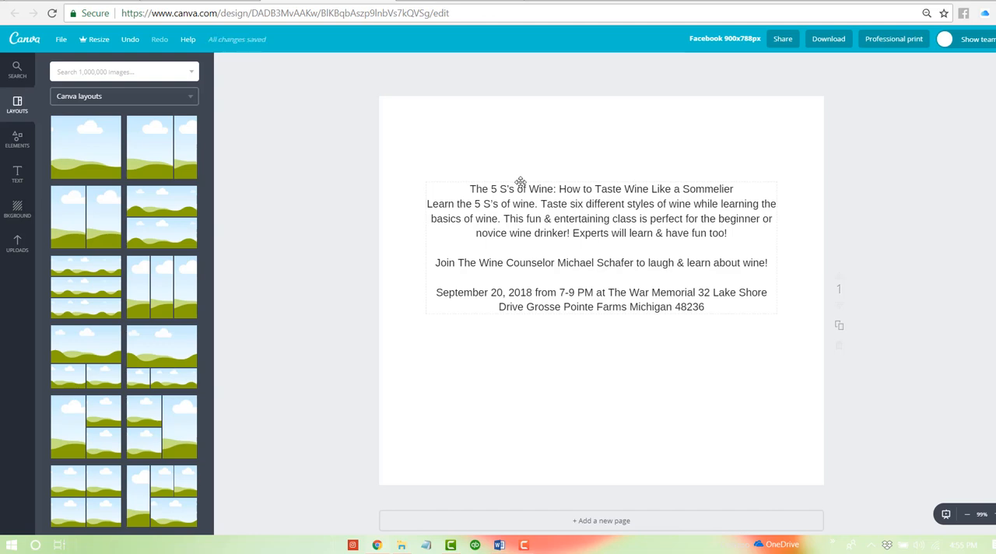
# - Search the image library for "wine", limit the results to photos and browse them
pyautogui.click(82, 71)
pyautogui.write('wine')
pyautogui.press('Return')
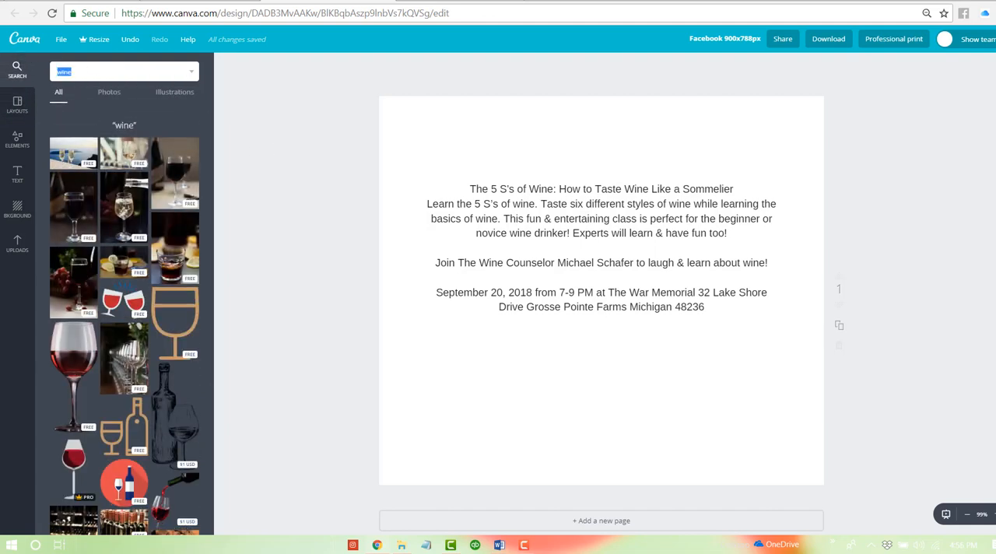
pyautogui.click(107, 93)
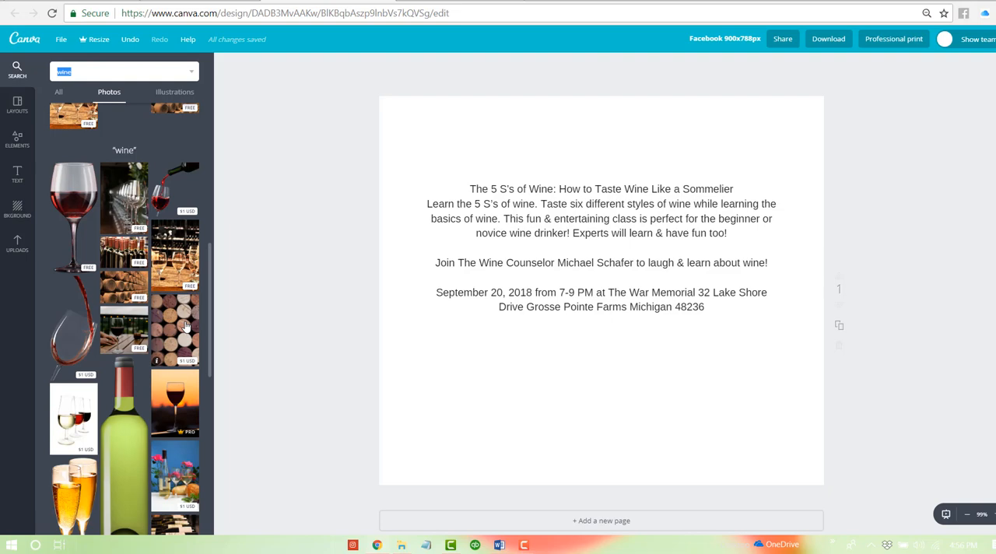
pyautogui.scroll(-2, 185, 327)
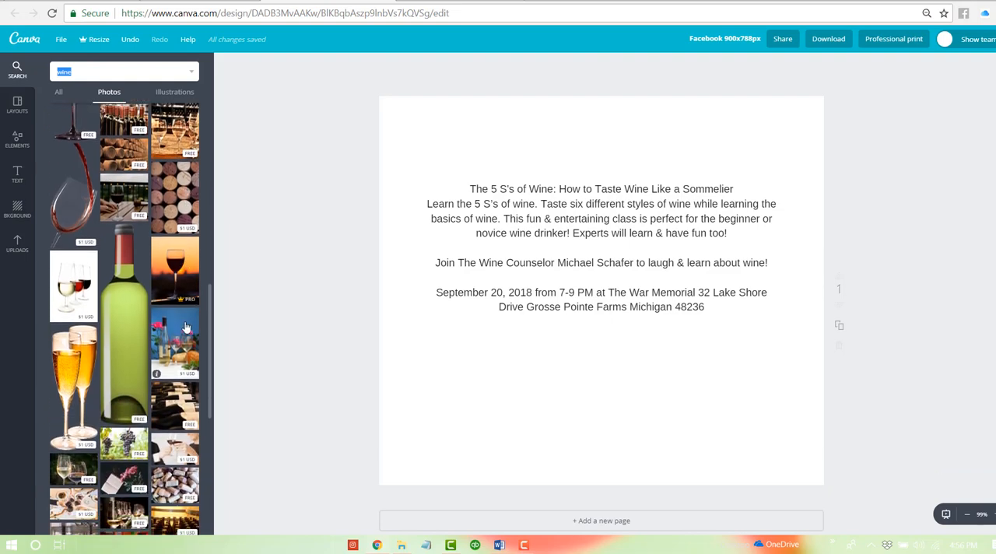
pyautogui.scroll(2, 185, 327)
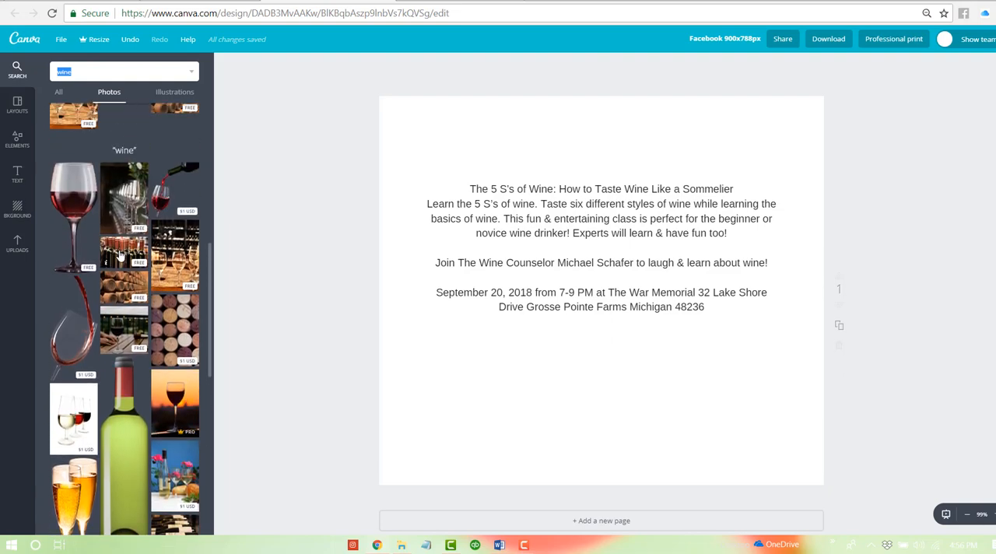
# - Add the free photo of red-capped wine bottles and enlarge it to cover the whole page behind the event text
pyautogui.click(121, 255)
pyautogui.moveTo(404, 161); pyautogui.dragTo(290, 78)
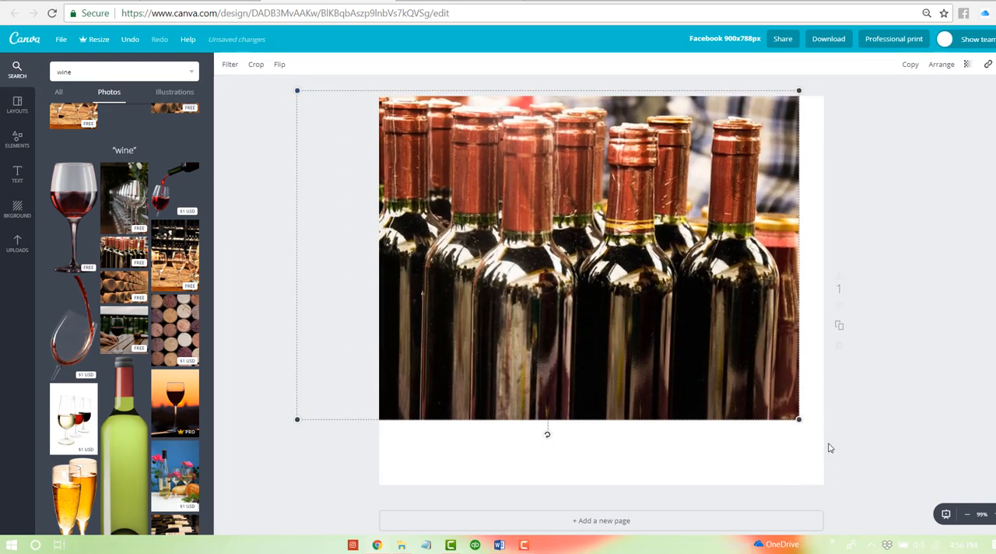
pyautogui.moveTo(793, 413); pyautogui.dragTo(880, 517)
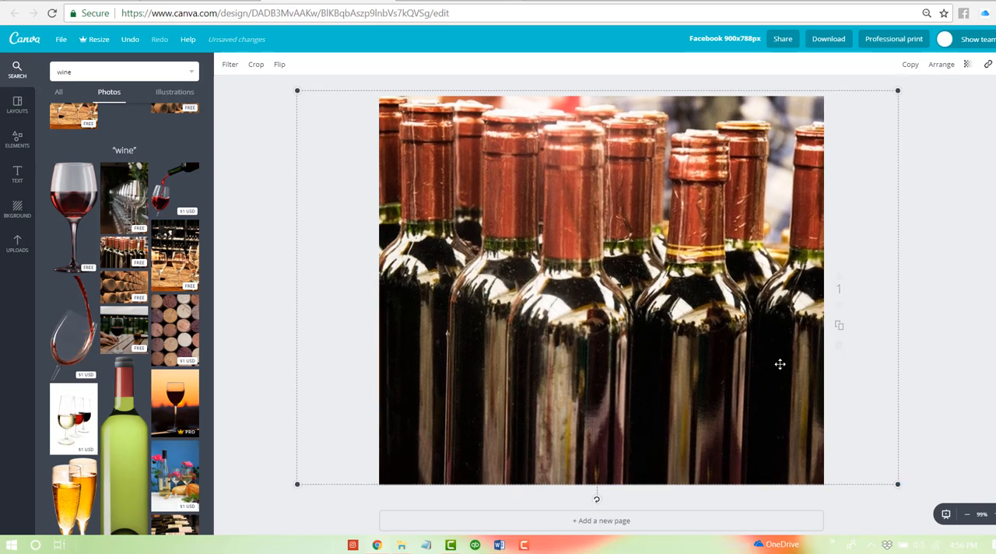
pyautogui.moveTo(778, 360); pyautogui.dragTo(774, 365)
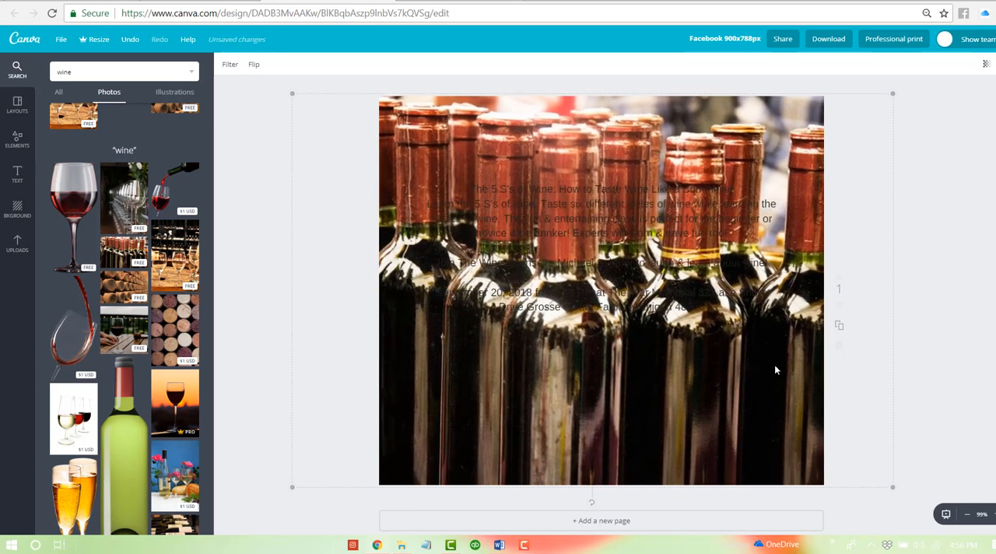
pyautogui.click(944, 318)
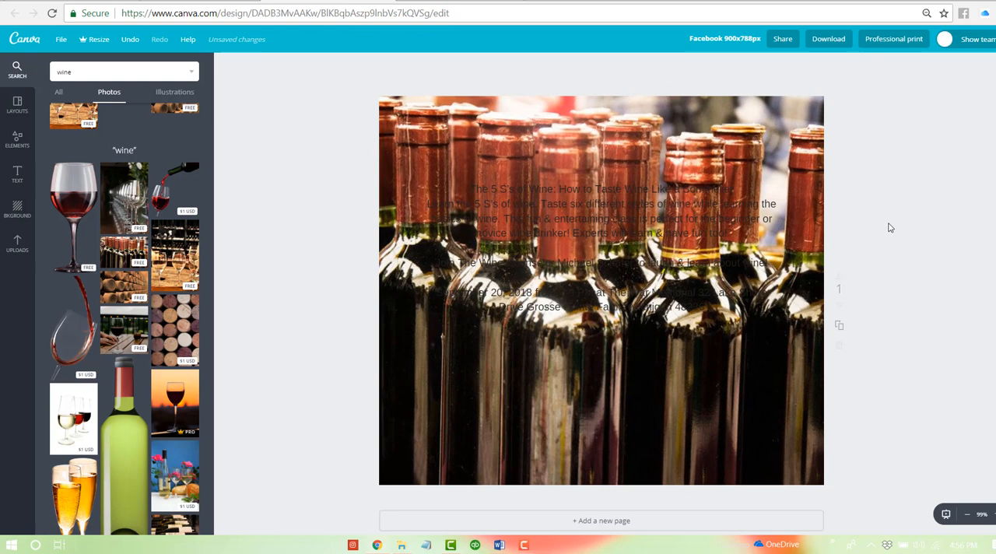
pyautogui.click(683, 148)
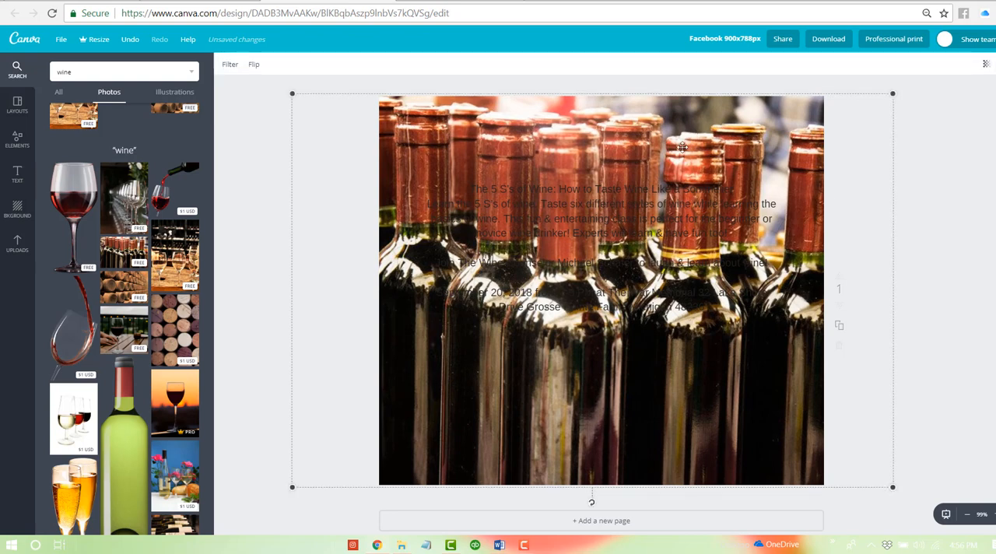
pyautogui.click(648, 188)
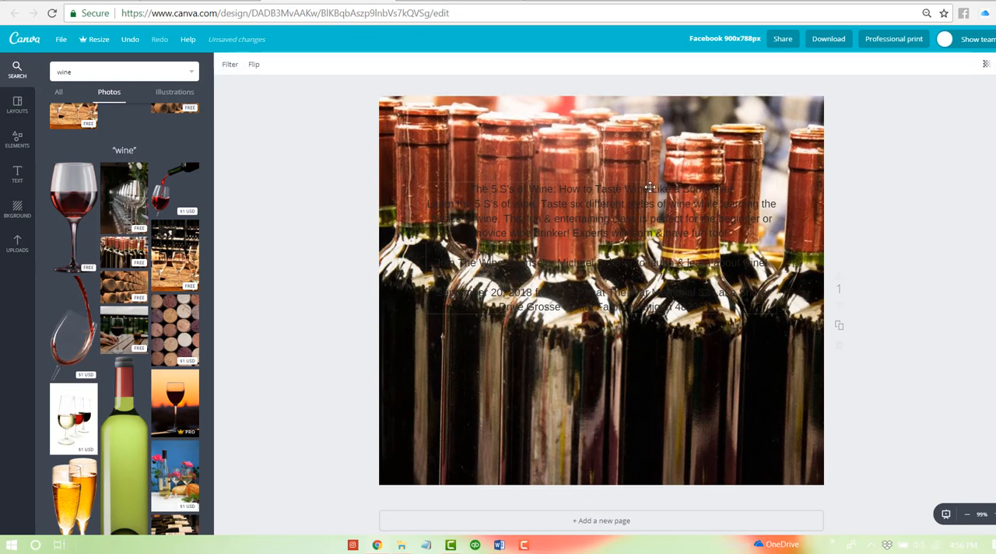
pyautogui.click(527, 151)
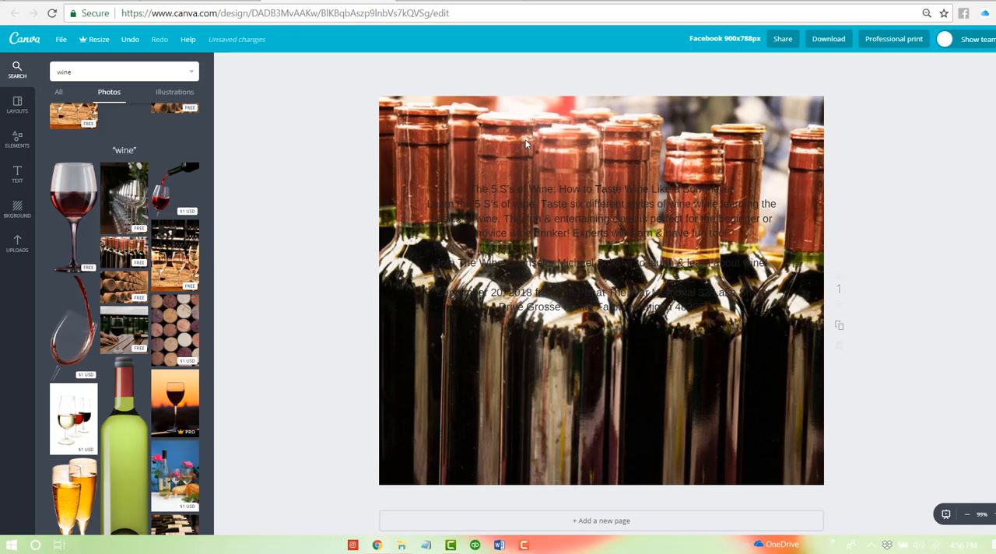
# - Add a solid white square shape over the bottles photo, shifted slightly up and left, and send it behind the event text
pyautogui.click(17, 139)
pyautogui.click(72, 186)
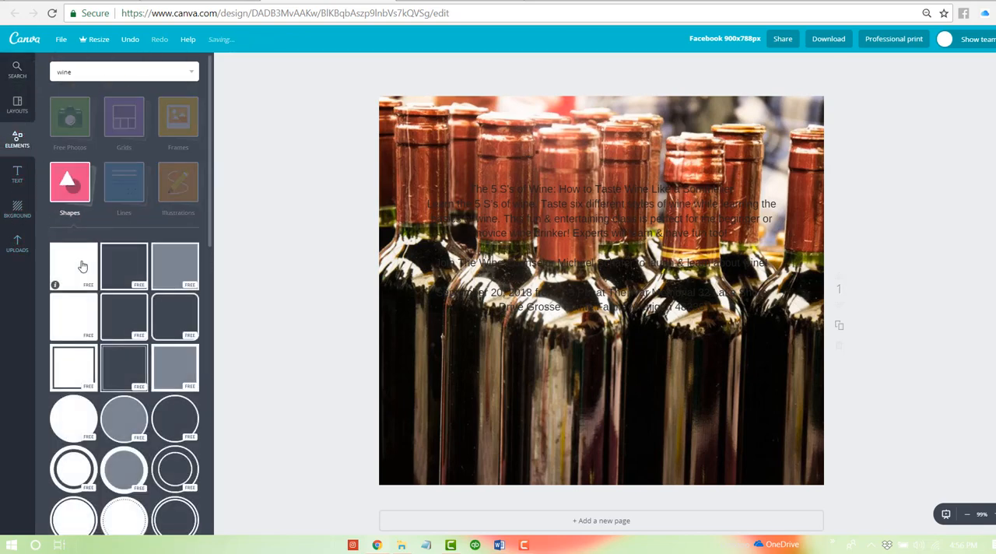
pyautogui.click(78, 264)
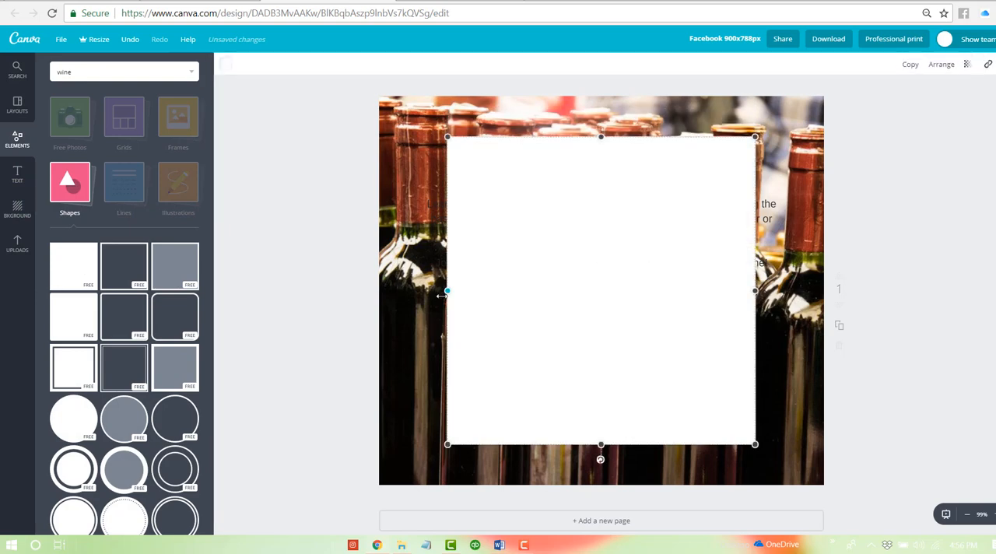
pyautogui.moveTo(458, 276); pyautogui.dragTo(429, 256)
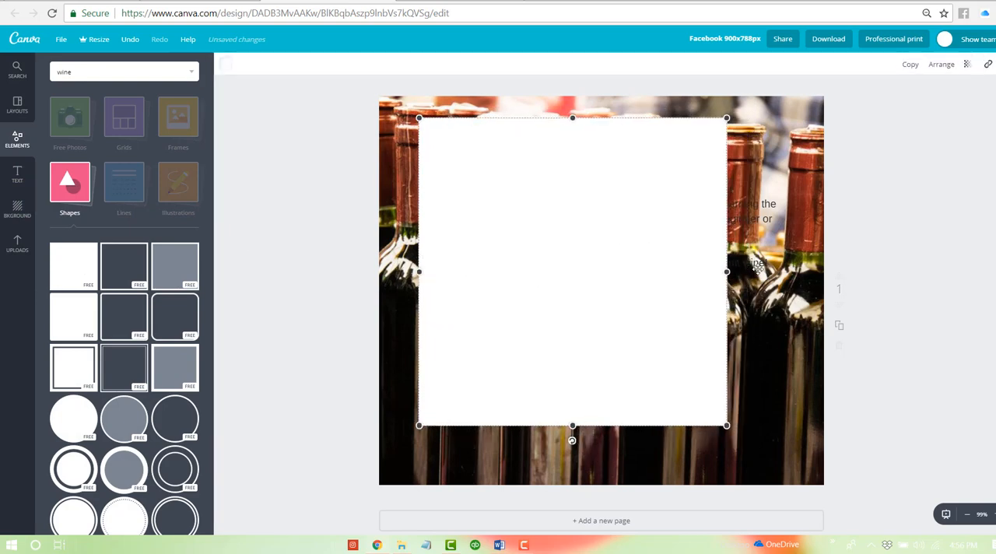
pyautogui.click(943, 65)
pyautogui.click(922, 110)
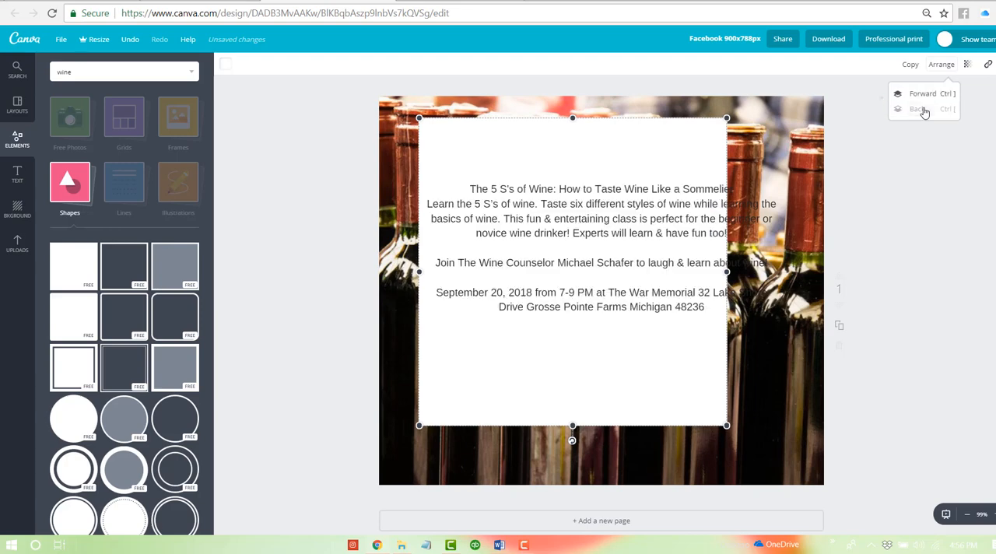
# - Stretch the white shape's right side until it backs the full width of the event text
pyautogui.moveTo(727, 271); pyautogui.dragTo(793, 263)
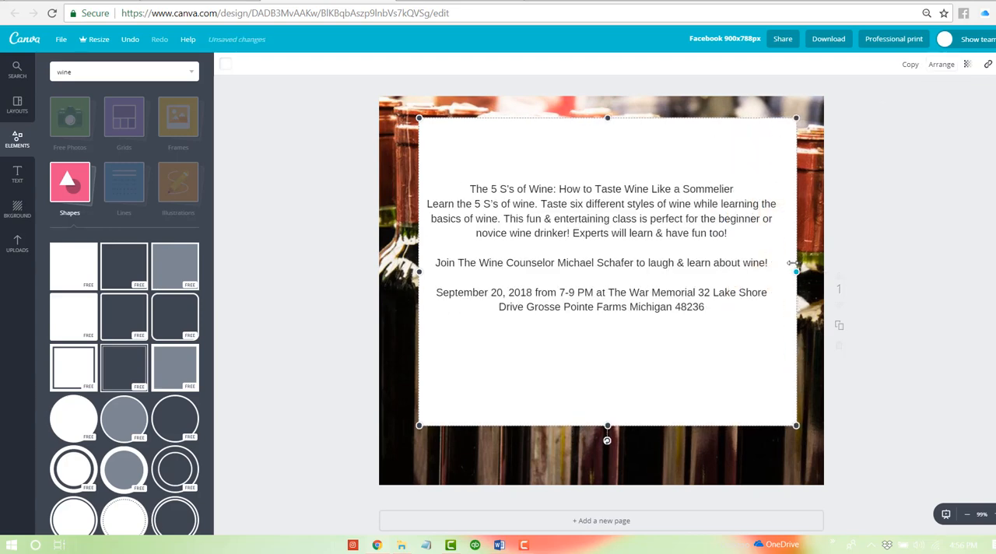
pyautogui.click(629, 196)
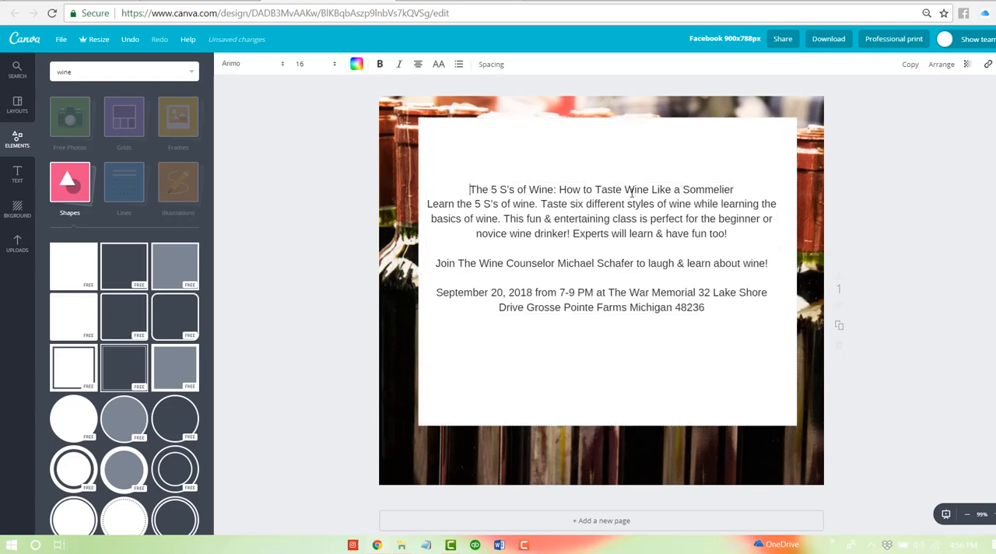
pyautogui.click(639, 162)
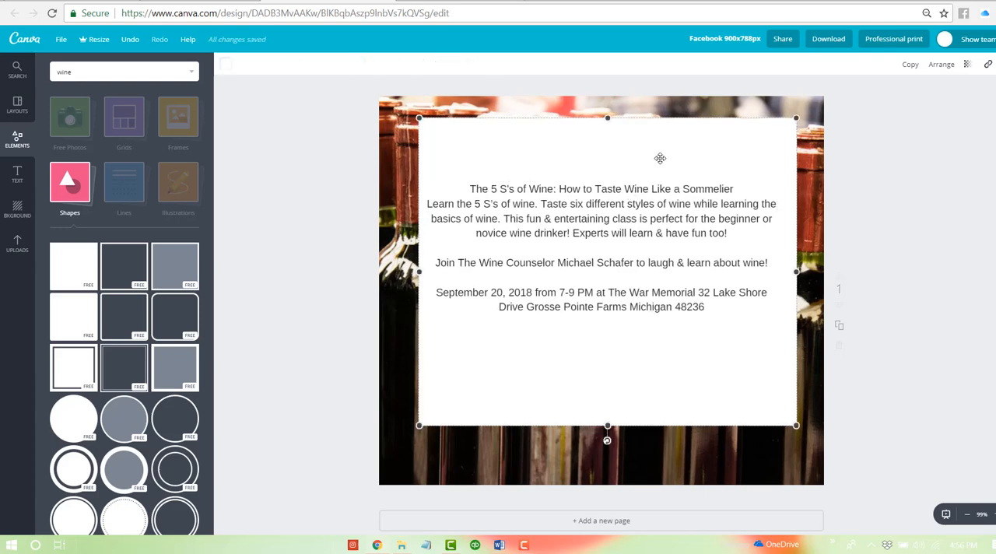
# - Make the white shape semi-transparent, with its Transparency value at about 81, so the bottles photo shows through
pyautogui.click(967, 66)
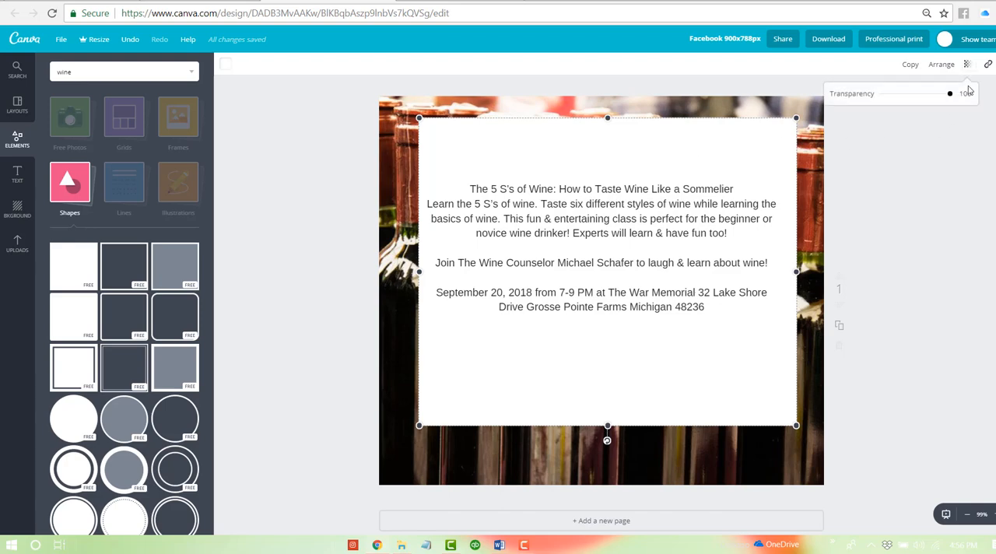
pyautogui.moveTo(968, 94); pyautogui.dragTo(939, 99)
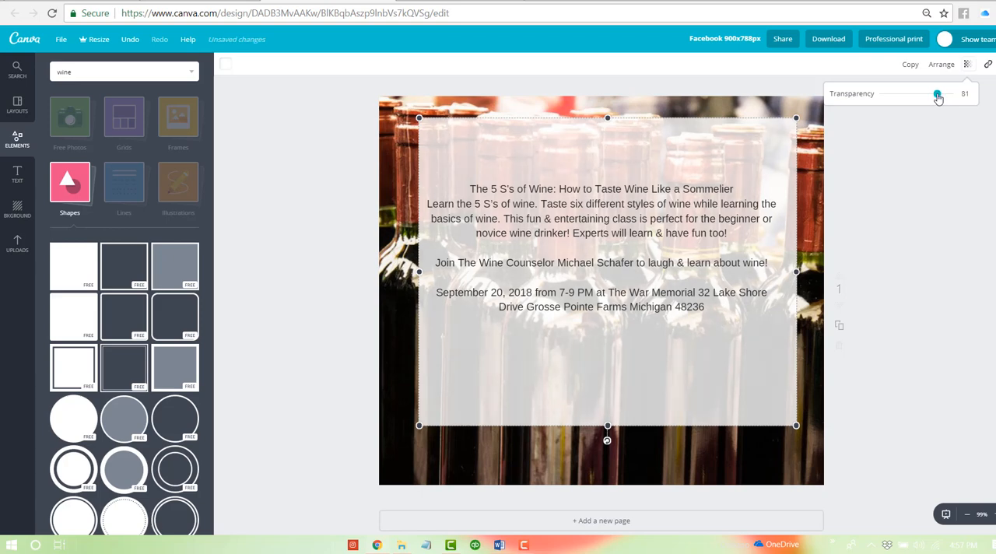
pyautogui.moveTo(939, 98); pyautogui.dragTo(937, 98)
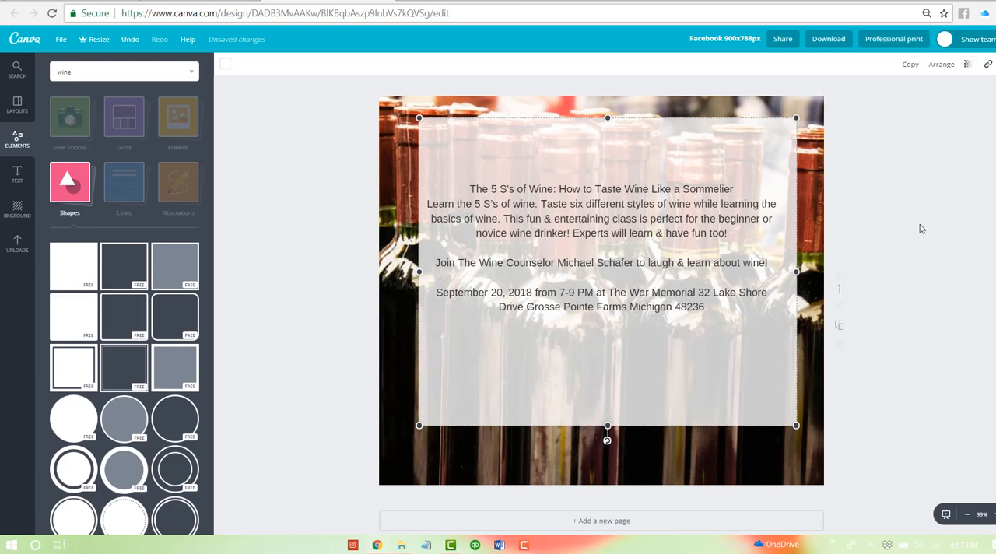
# - Cut the heading "The 5 S's of Wine: How to Taste Wine Like a Sommelier" from the event text and paste it as a separate text box
pyautogui.click(627, 205)
pyautogui.doubleClick(615, 189)
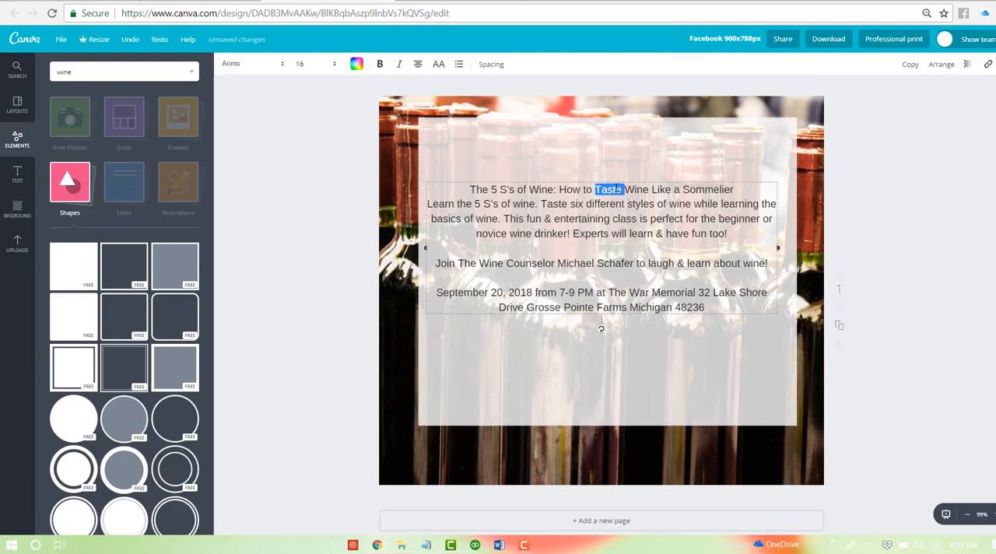
pyautogui.tripleClick(617, 189)
pyautogui.hotkey('ctrl', 'c')
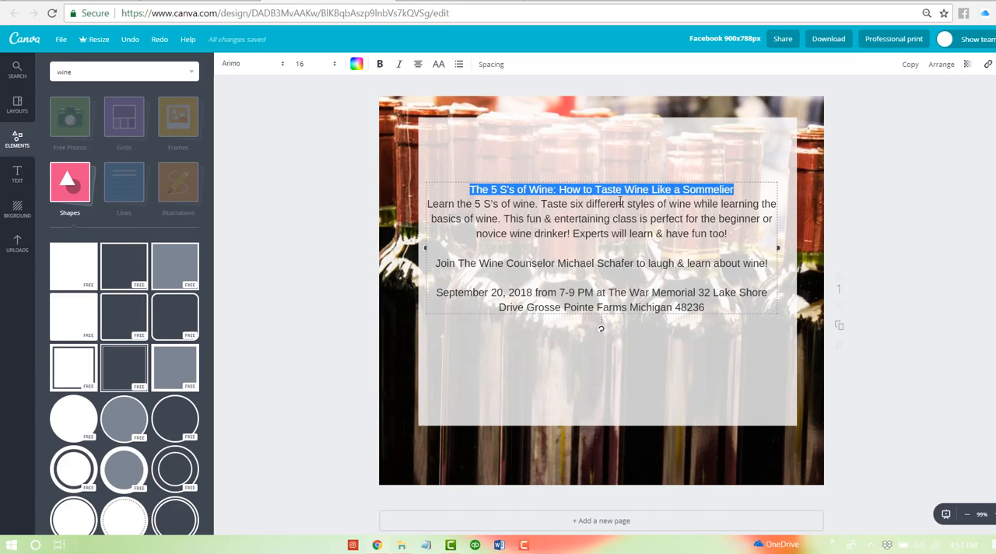
pyautogui.press('BackSpace')
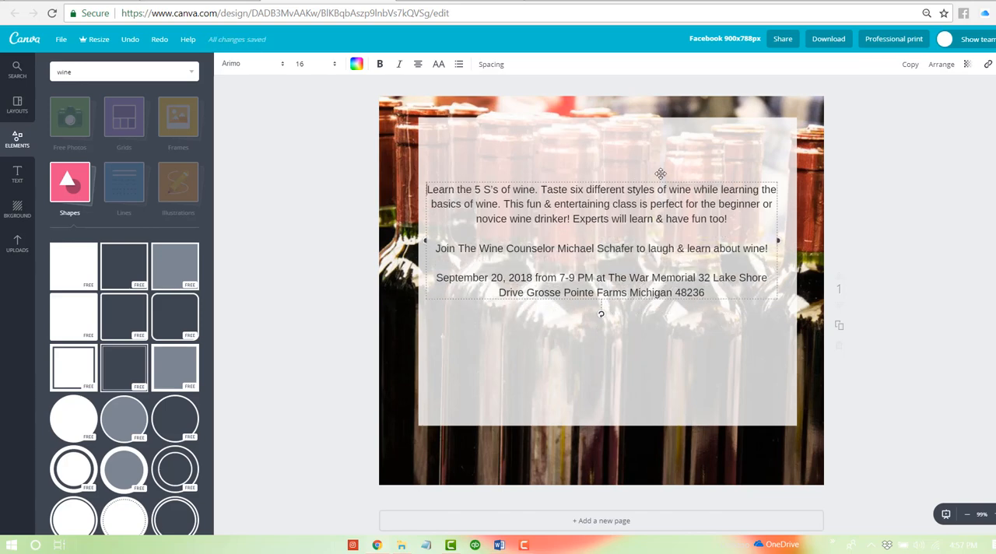
pyautogui.click(706, 139)
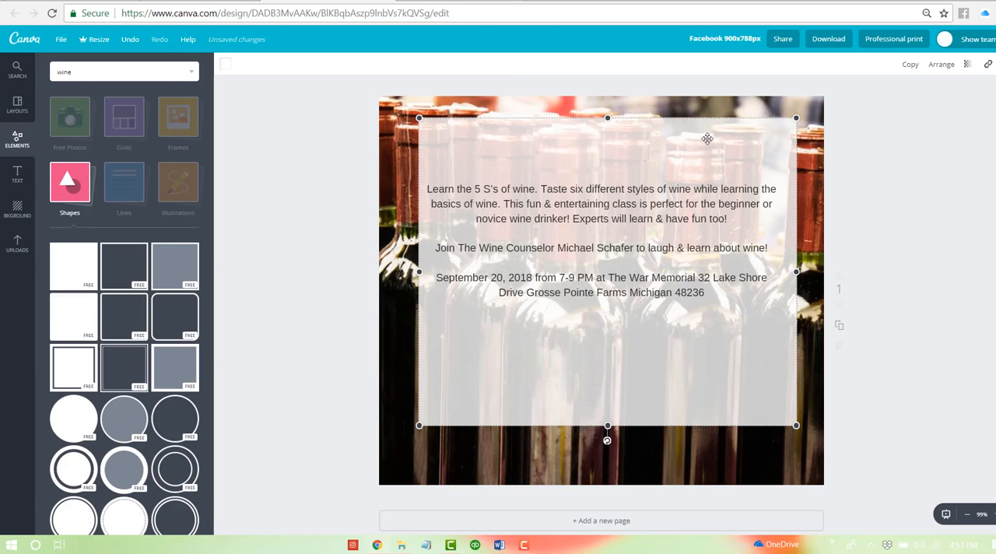
pyautogui.press('t')
pyautogui.hotkey('ctrl', 'v')
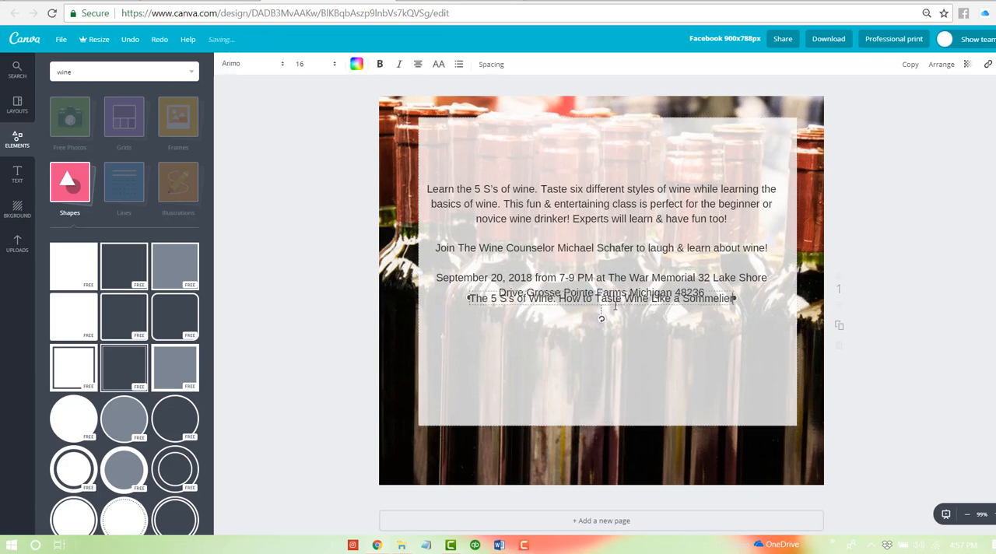
# - Place the heading near the top of the white panel and break it into two lines after "Wine:"
pyautogui.moveTo(589, 288); pyautogui.dragTo(595, 130)
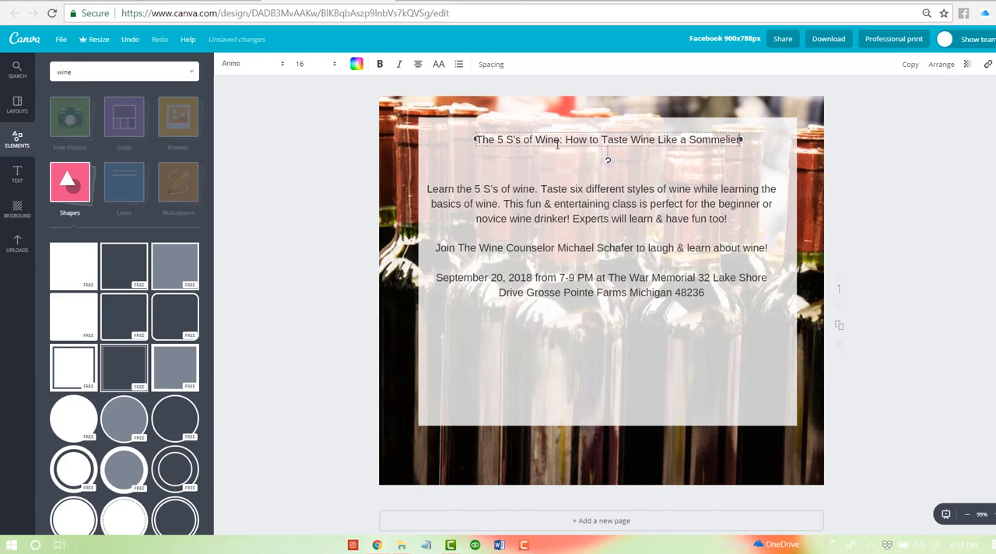
pyautogui.press('Return')
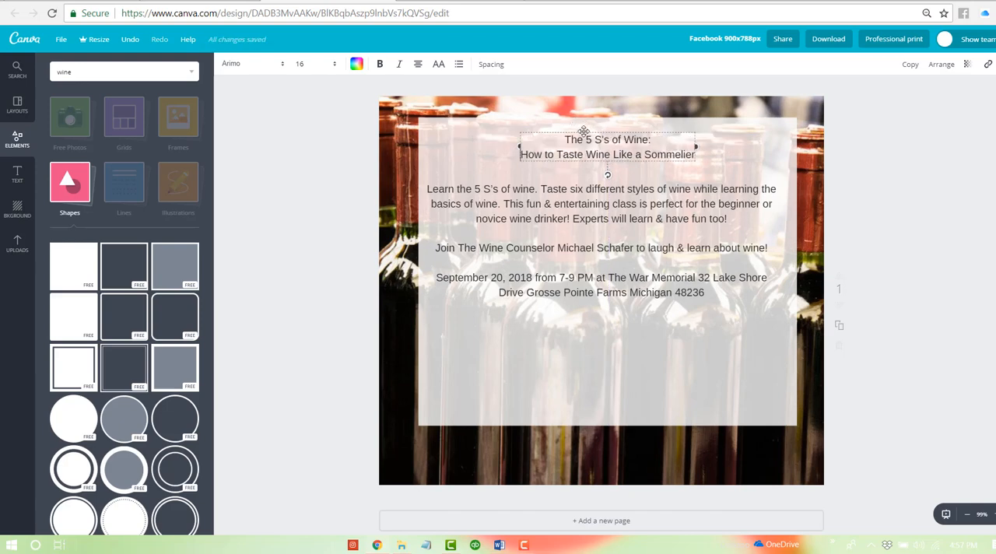
pyautogui.moveTo(583, 132)
pyautogui.mouseDown()
pyautogui.moveTo(581, 124)
pyautogui.moveTo(585, 136)
pyautogui.mouseUp()
# - Set both lines of the heading in the Archivo Black font
pyautogui.tripleClick(614, 137)
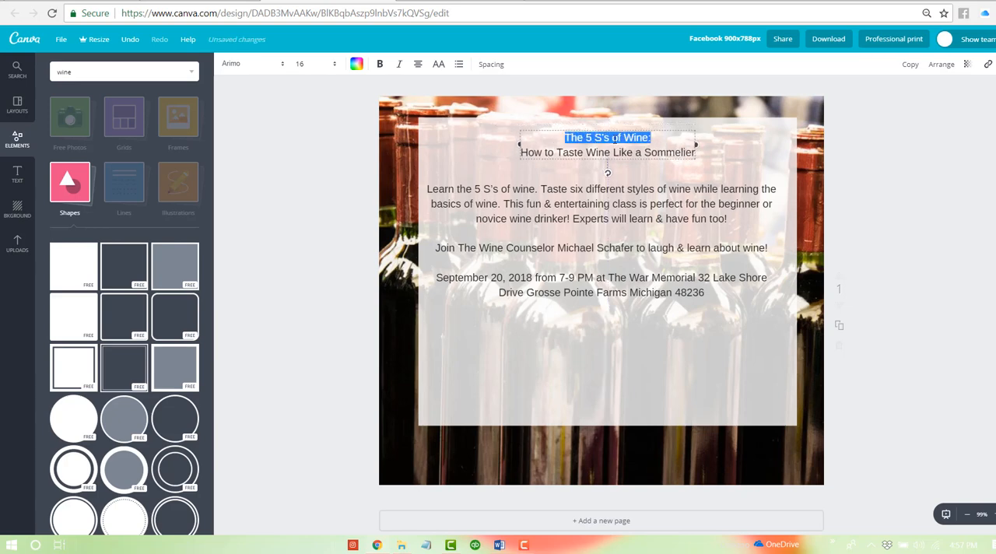
pyautogui.hotkey('ctrl', 'a')
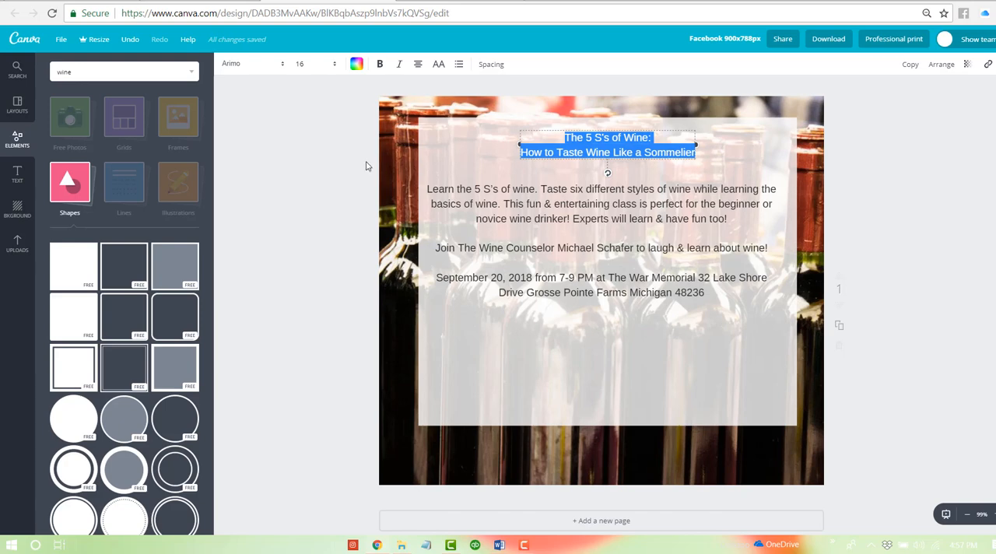
pyautogui.click(252, 65)
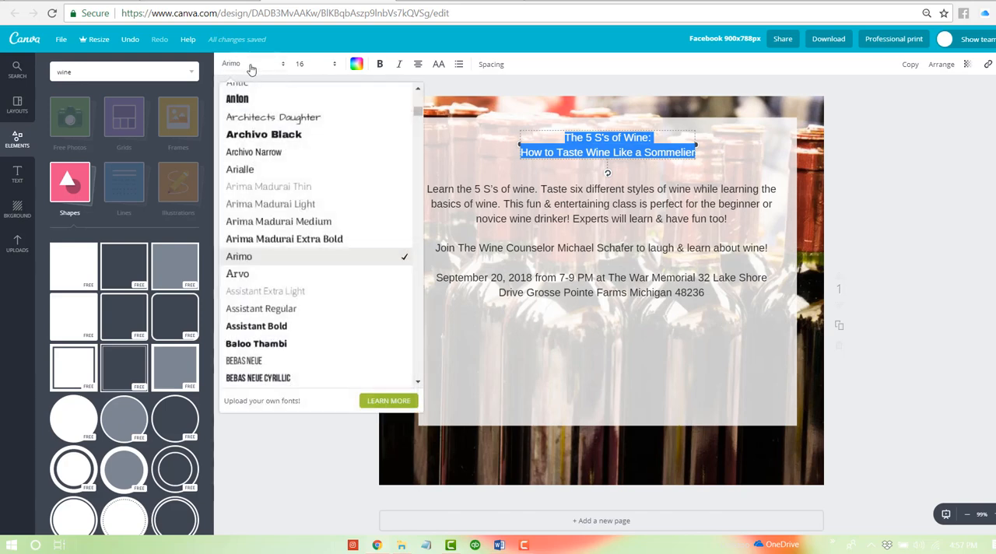
pyautogui.scroll(5, 366, 209)
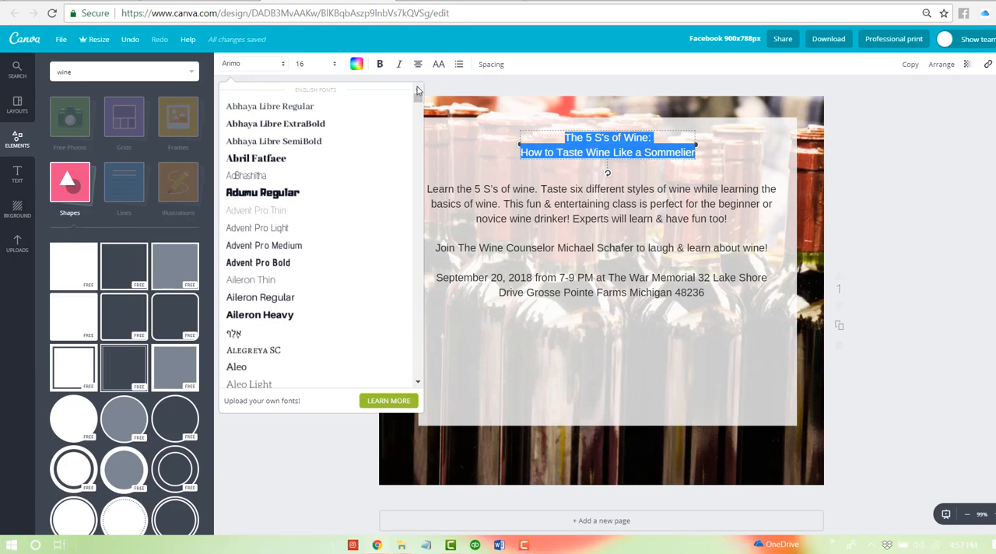
pyautogui.scroll(-5, 359, 212)
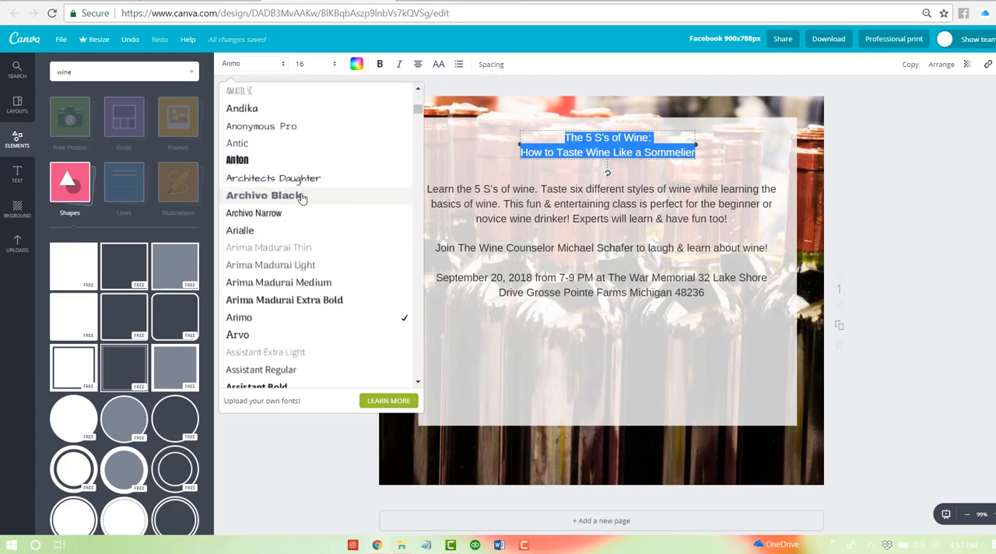
pyautogui.click(303, 196)
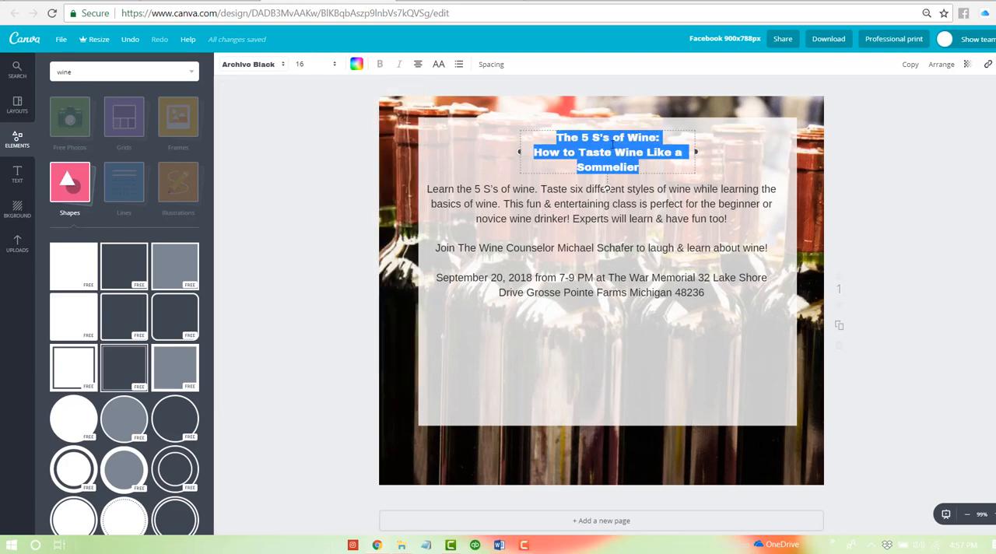
# - Enlarge the heading to font size 36 and widen its text box on both sides to the white panel's full width
pyautogui.click(316, 66)
pyautogui.click(302, 253)
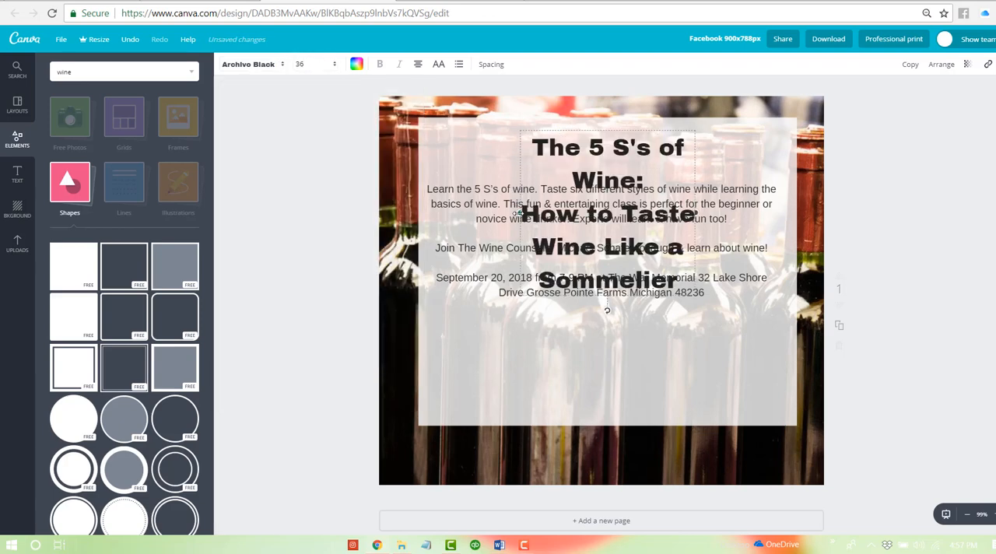
pyautogui.moveTo(413, 194); pyautogui.dragTo(418, 193)
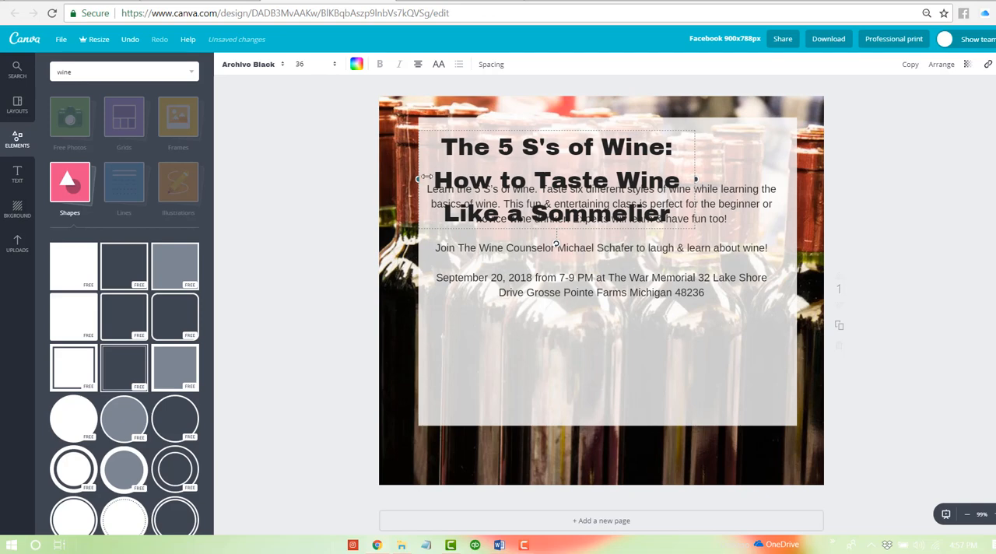
pyautogui.moveTo(695, 179); pyautogui.dragTo(797, 179)
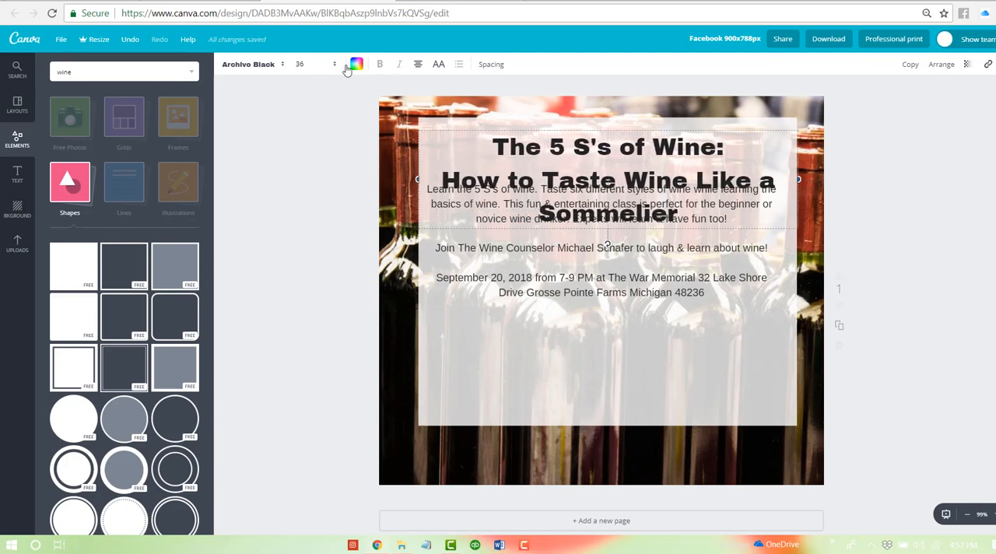
# - Reduce the heading's font size to 28 so its second line fits on one row
pyautogui.click(306, 65)
pyautogui.click(311, 239)
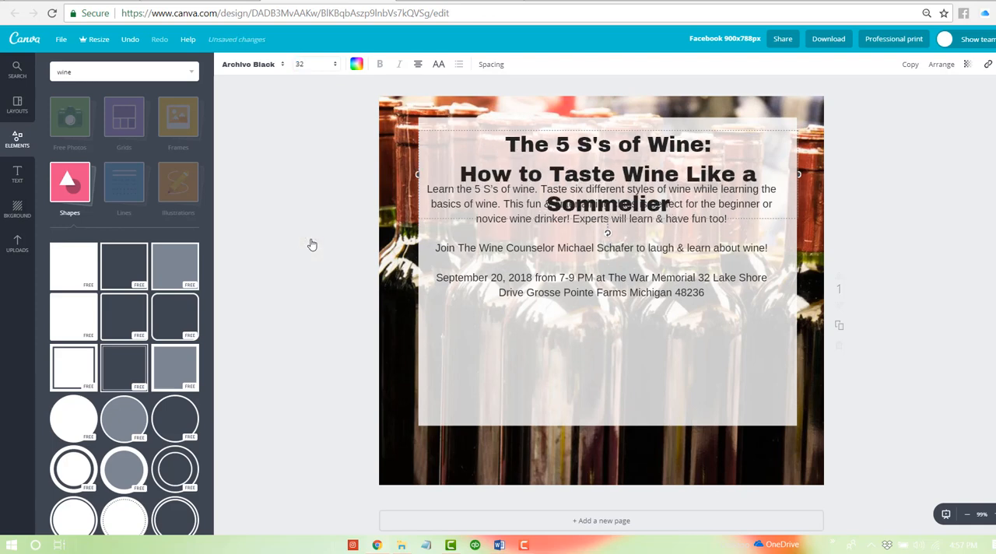
pyautogui.click(305, 73)
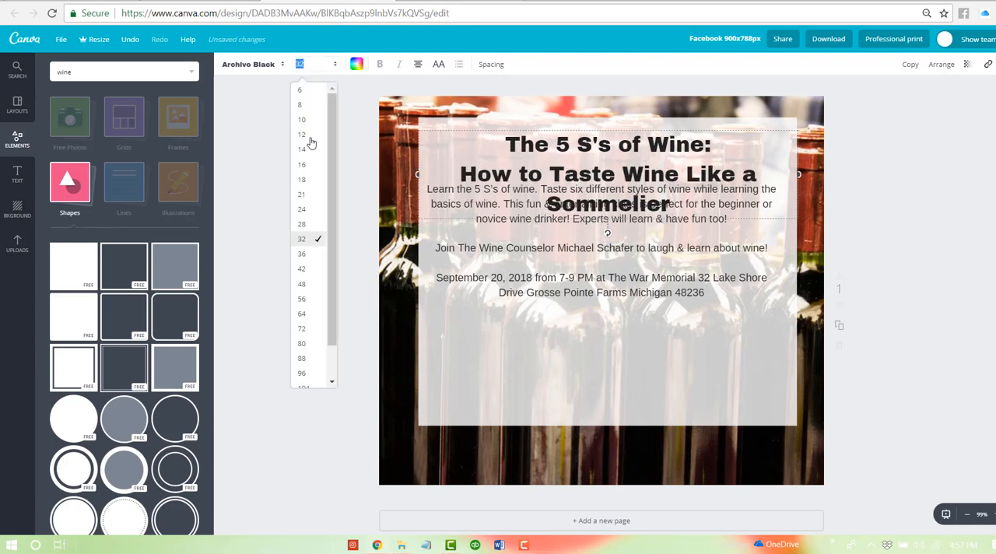
pyautogui.click(313, 225)
# - Shift the heading slightly up to the white panel's top edge and set its line height to 1.2
pyautogui.moveTo(649, 127); pyautogui.dragTo(650, 118)
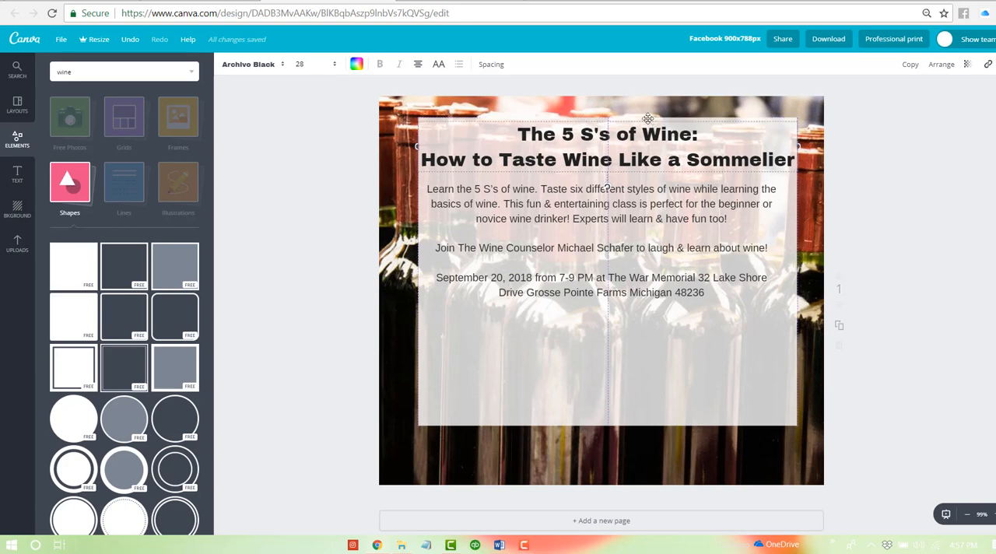
pyautogui.click(498, 65)
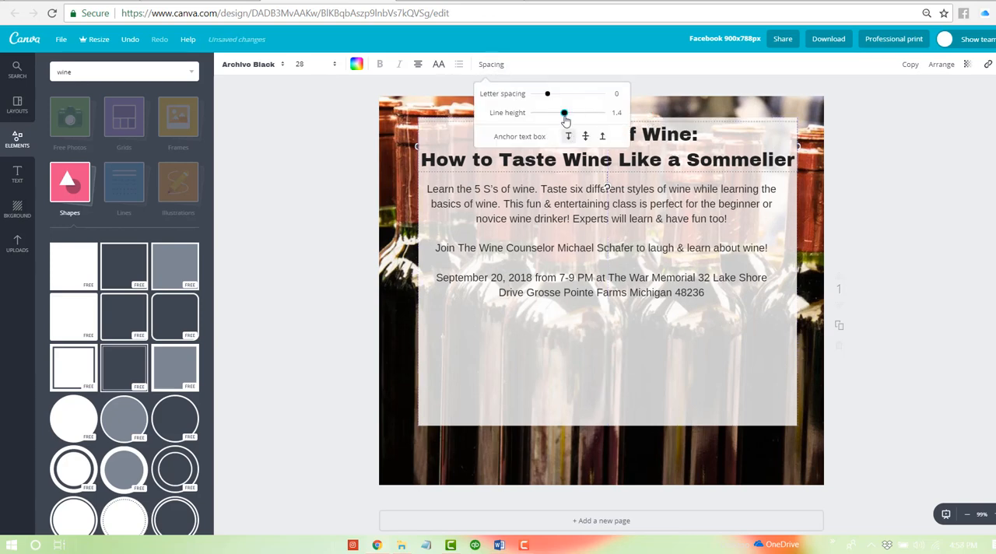
pyautogui.moveTo(566, 117); pyautogui.dragTo(558, 116)
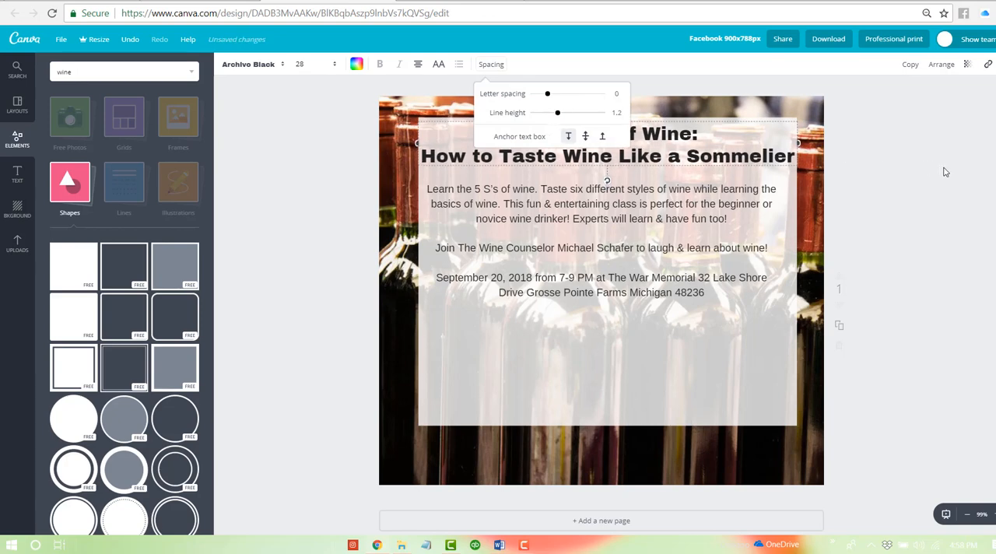
# - Shift the event details text slightly down and set all of it in Archivo Narrow at size 21
pyautogui.click(677, 218)
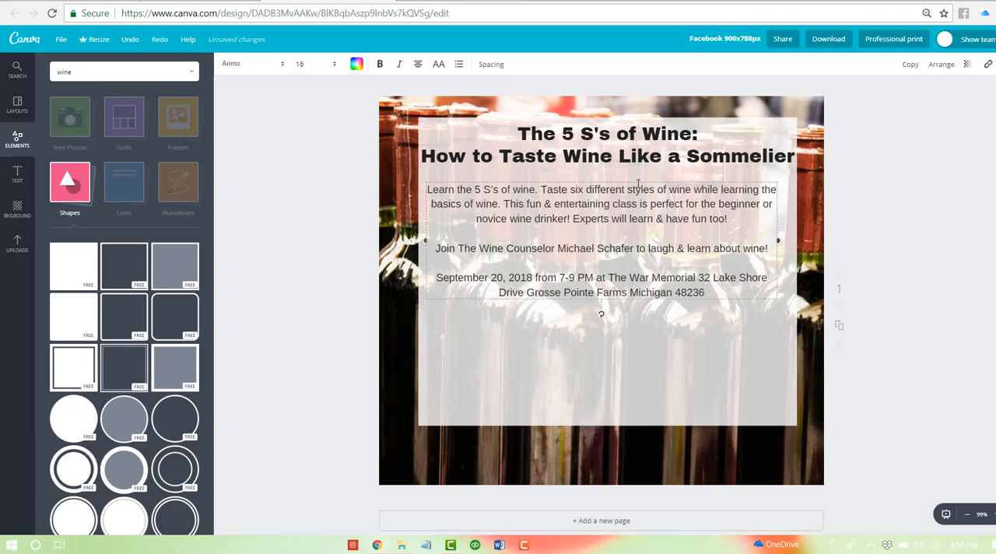
pyautogui.moveTo(635, 179); pyautogui.dragTo(723, 316)
pyautogui.click(232, 74)
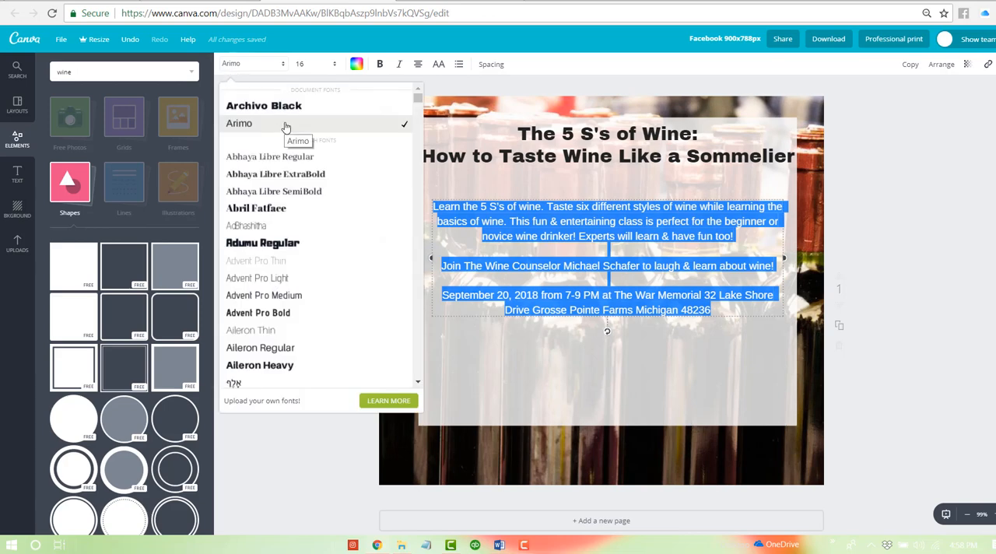
pyautogui.scroll(-3, 288, 148)
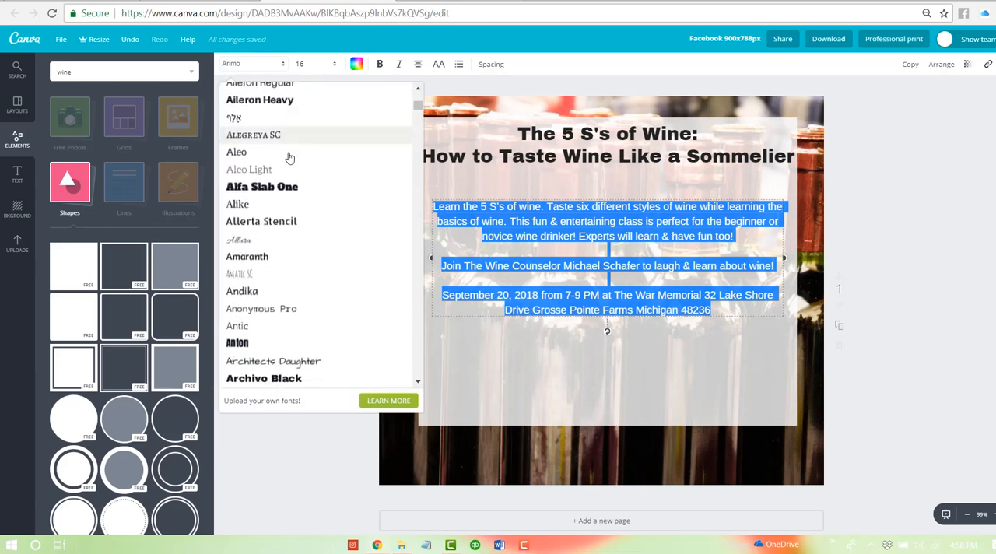
pyautogui.scroll(-4, 304, 178)
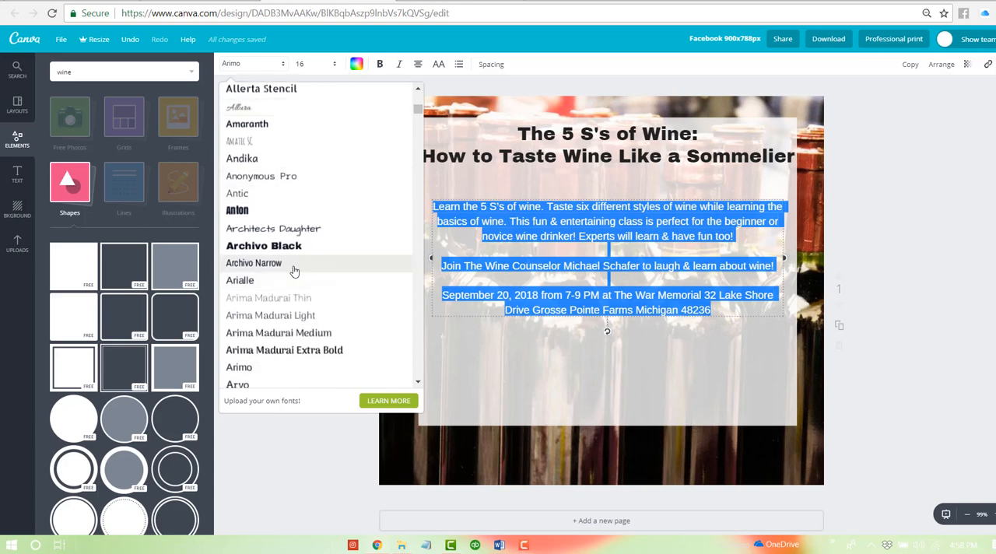
pyautogui.click(291, 265)
pyautogui.click(326, 64)
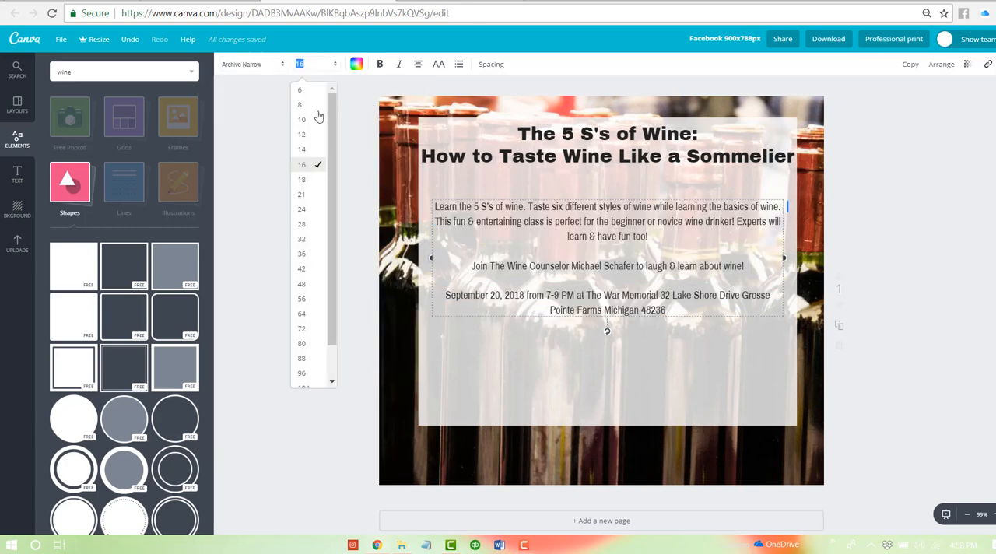
pyautogui.click(305, 199)
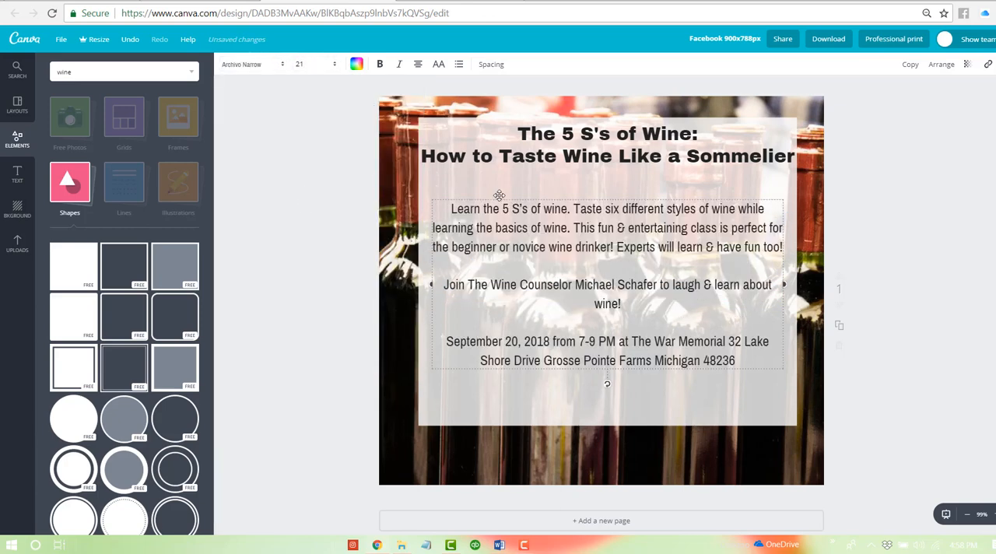
# - Move the event details up closer to the heading and widen their text box slightly on both sides
pyautogui.moveTo(500, 197); pyautogui.dragTo(500, 185)
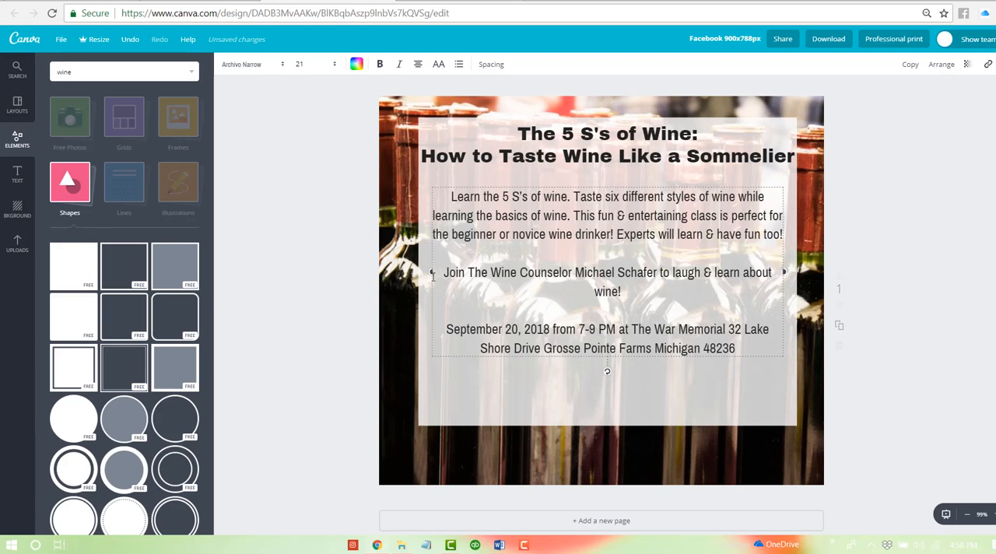
pyautogui.moveTo(431, 271); pyautogui.dragTo(423, 266)
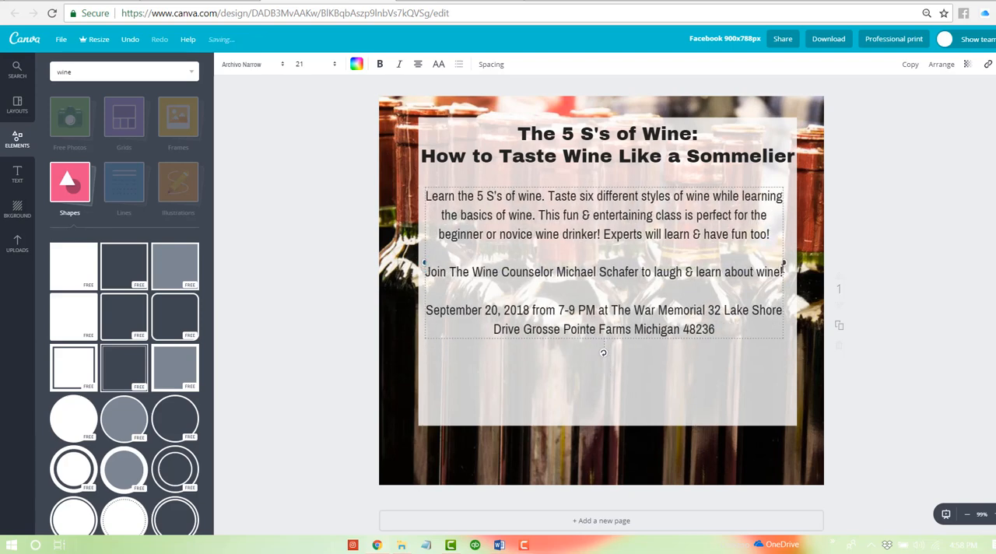
pyautogui.moveTo(784, 263); pyautogui.dragTo(787, 263)
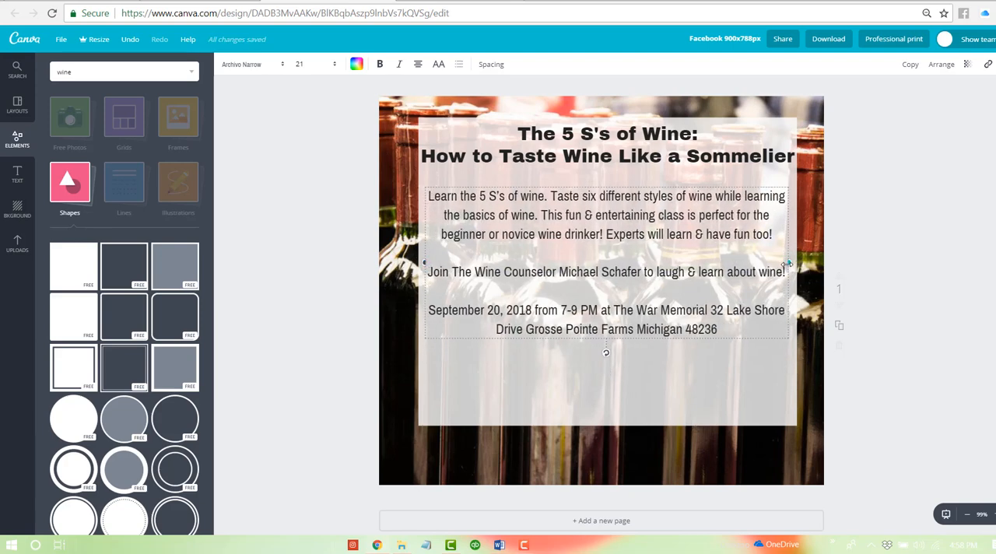
pyautogui.click(939, 272)
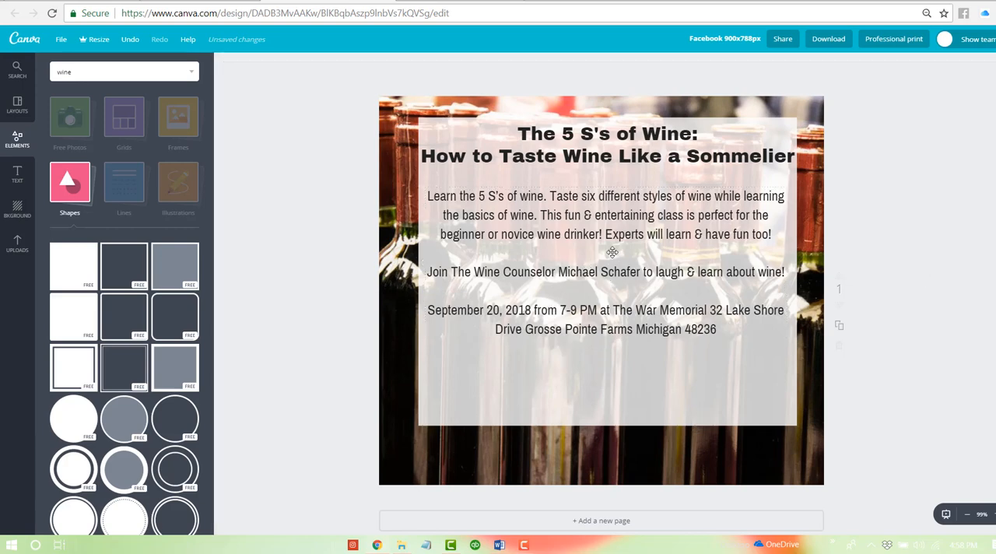
pyautogui.click(596, 292)
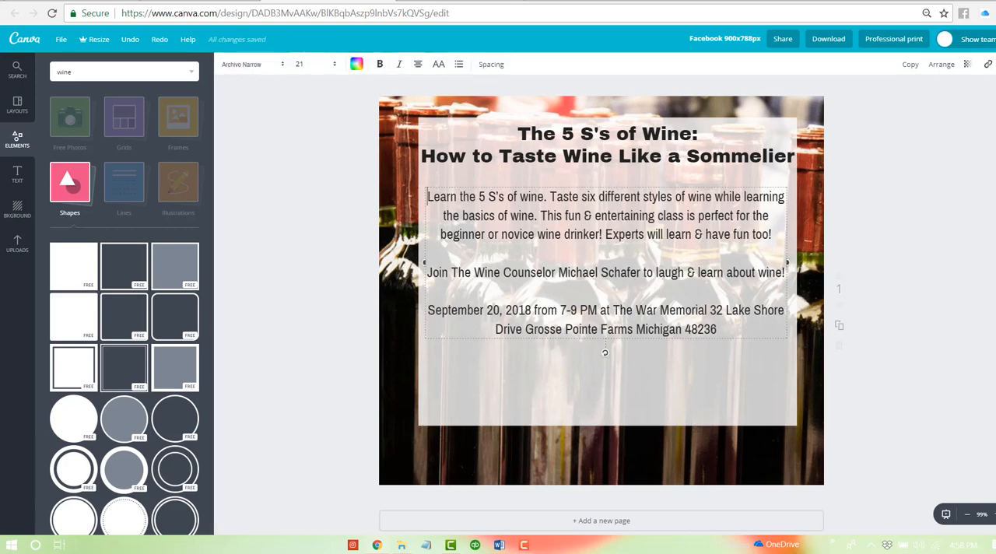
# - Switch to the Canva promos email in Gmail and copy the block from the phone line through the price and website address
pyautogui.click(79, 3)
pyautogui.click(460, 324)
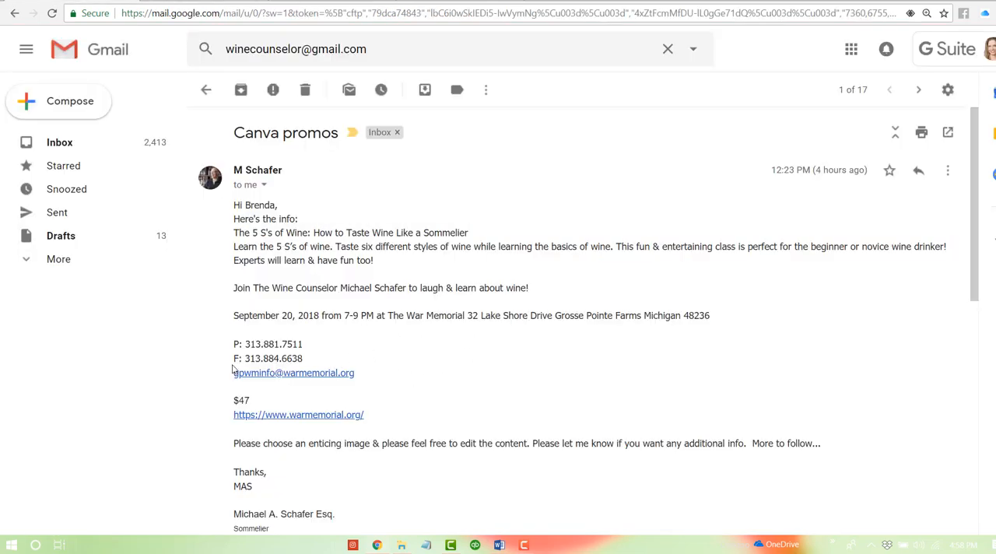
pyautogui.moveTo(232, 371); pyautogui.dragTo(273, 373)
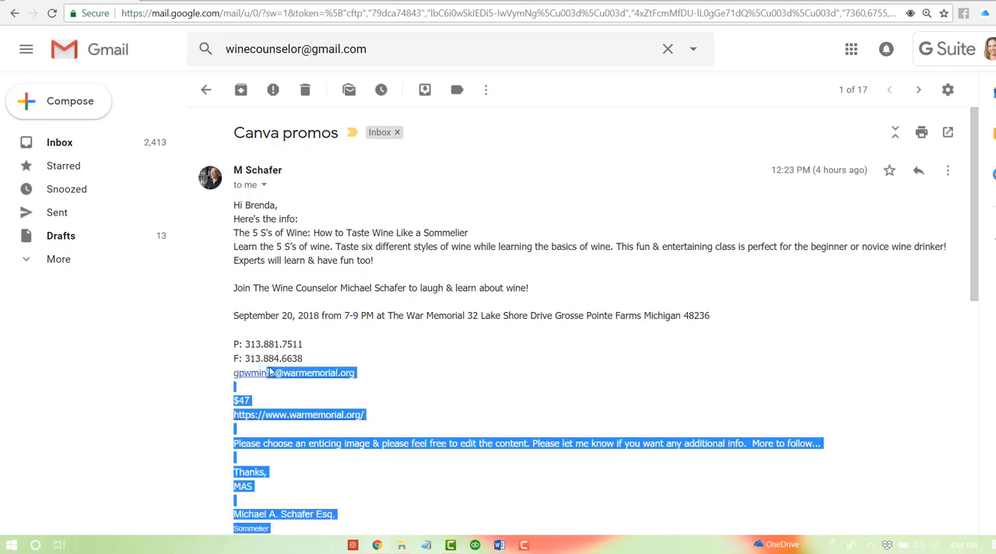
pyautogui.click(421, 402)
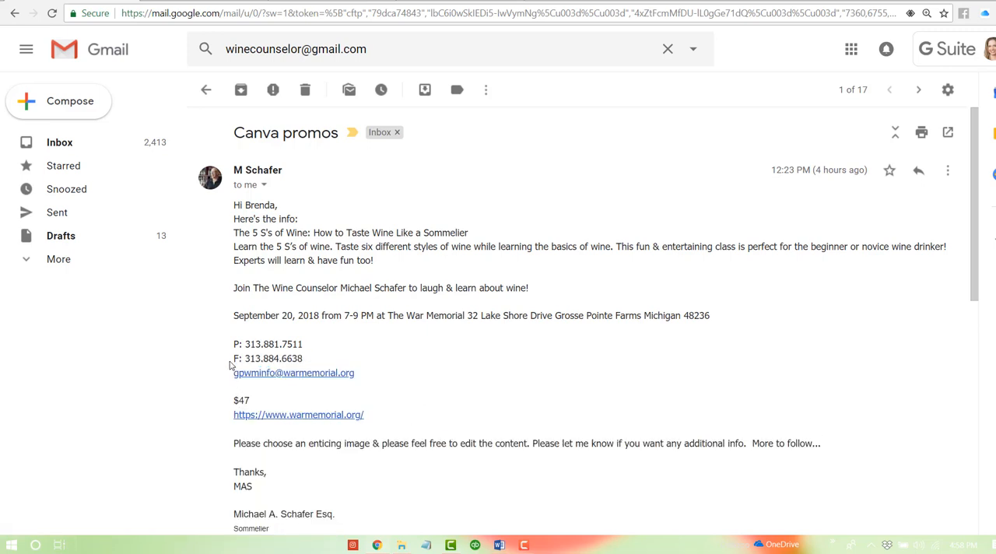
pyautogui.moveTo(231, 346); pyautogui.dragTo(312, 369)
pyautogui.click(404, 402)
pyautogui.moveTo(371, 418)
pyautogui.mouseDown()
pyautogui.moveTo(235, 387)
pyautogui.moveTo(238, 339)
pyautogui.moveTo(293, 333)
pyautogui.moveTo(234, 331)
pyautogui.moveTo(257, 344)
pyautogui.moveTo(241, 404)
pyautogui.moveTo(375, 418)
pyautogui.mouseUp()
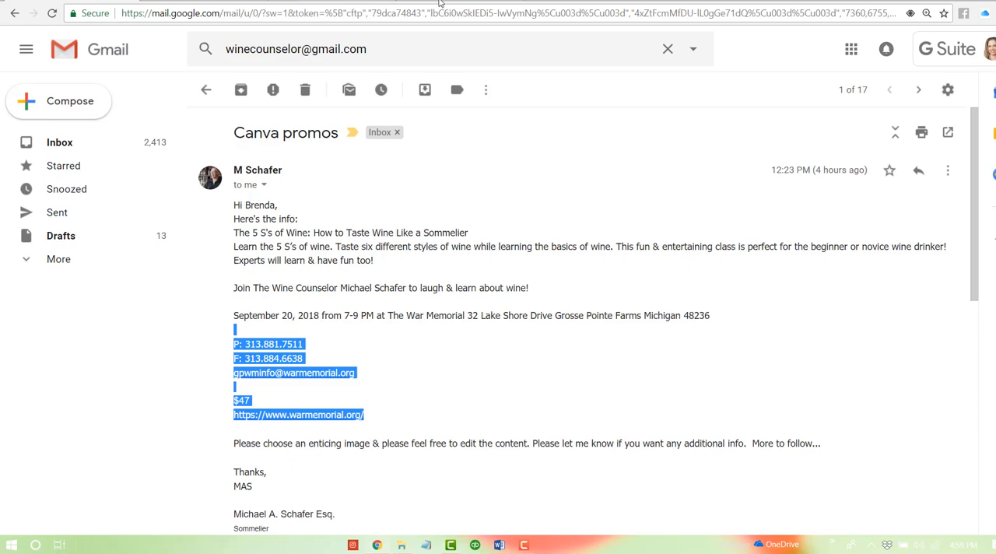
# - Return to the Canva design, add a body text box below the event details and paste the copied contact block into it
pyautogui.click(326, 2)
pyautogui.click(478, 377)
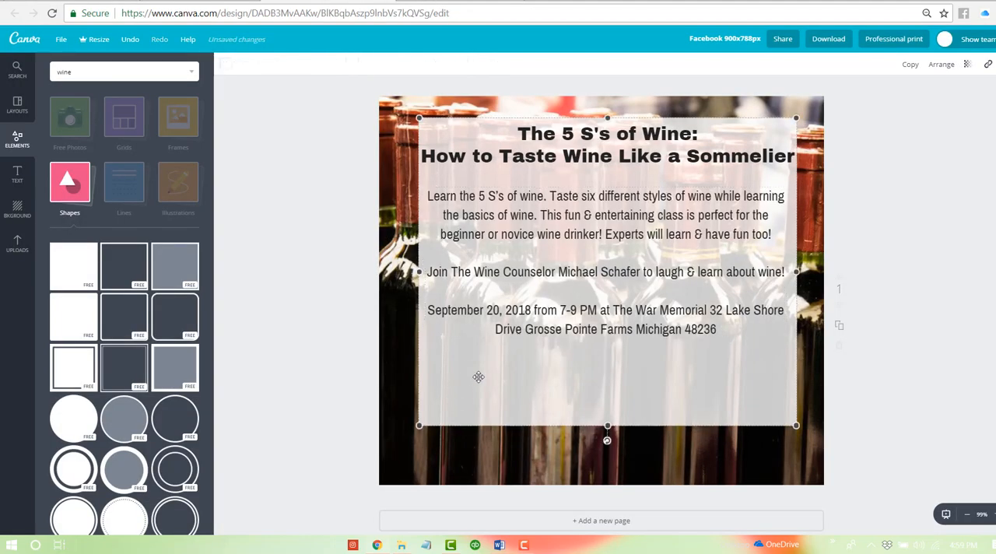
pyautogui.press('t')
pyautogui.doubleClick(601, 297)
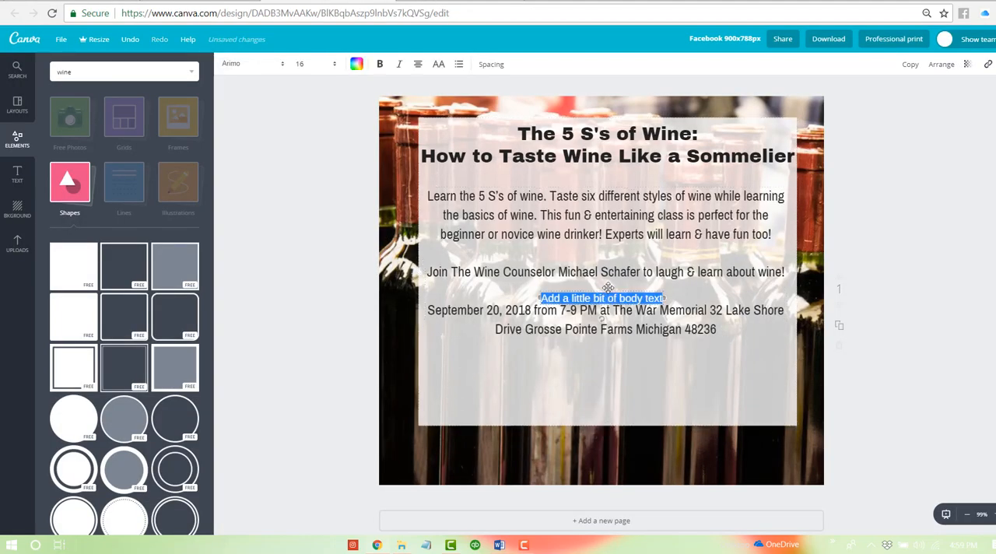
pyautogui.moveTo(601, 293); pyautogui.dragTo(611, 374)
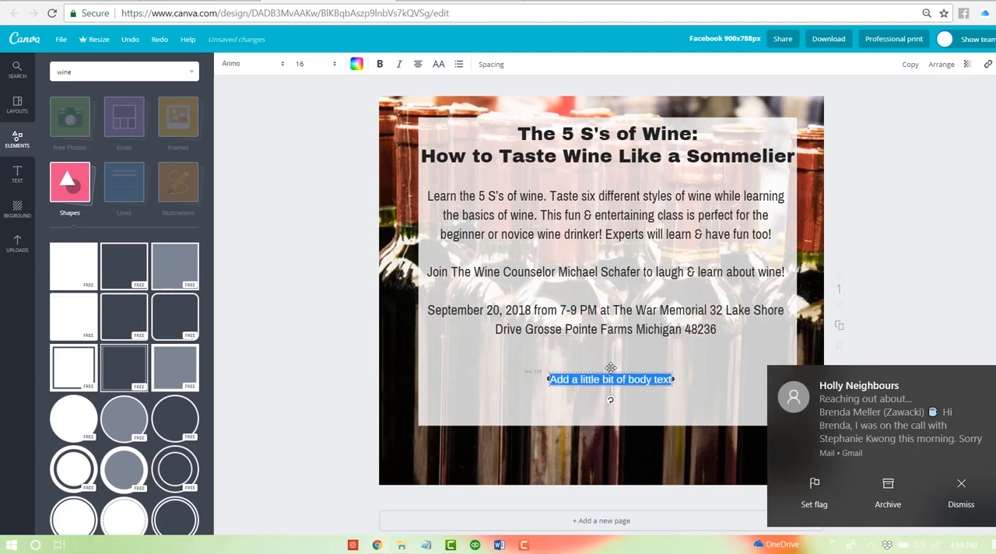
pyautogui.click(961, 486)
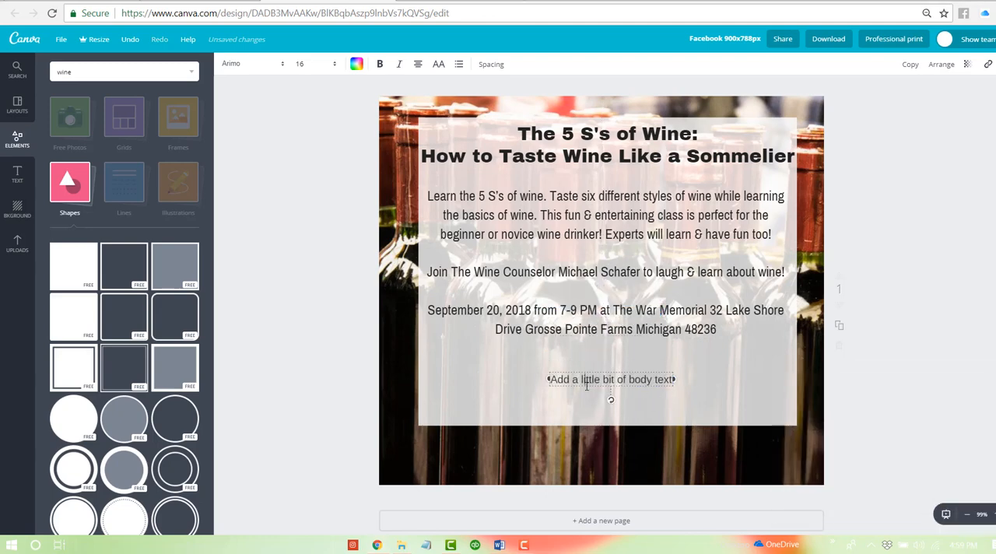
pyautogui.hotkey('ctrl', 'v')
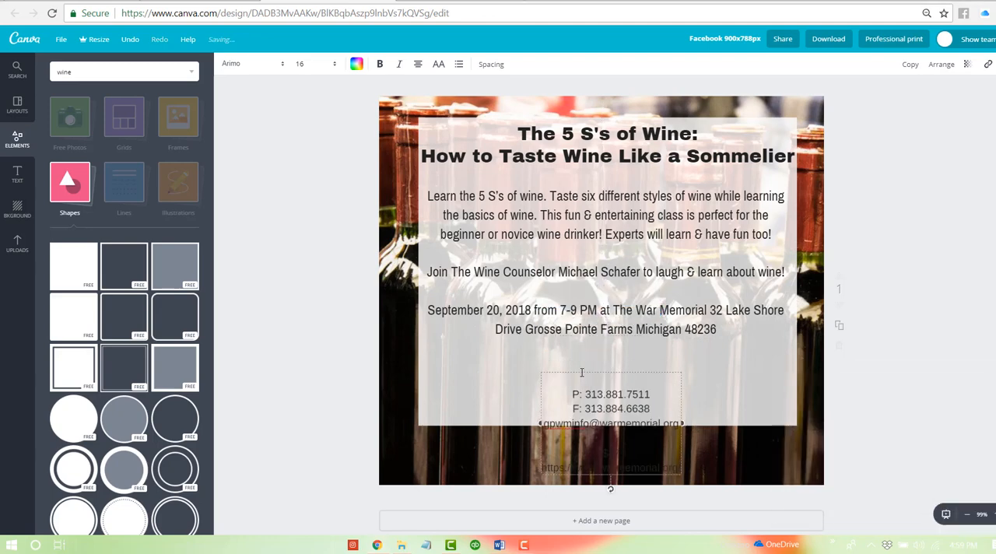
# - Remove the leading blank line, the fax line and the blank line above the price from the contact text
pyautogui.click(581, 379)
pyautogui.press('Delete')
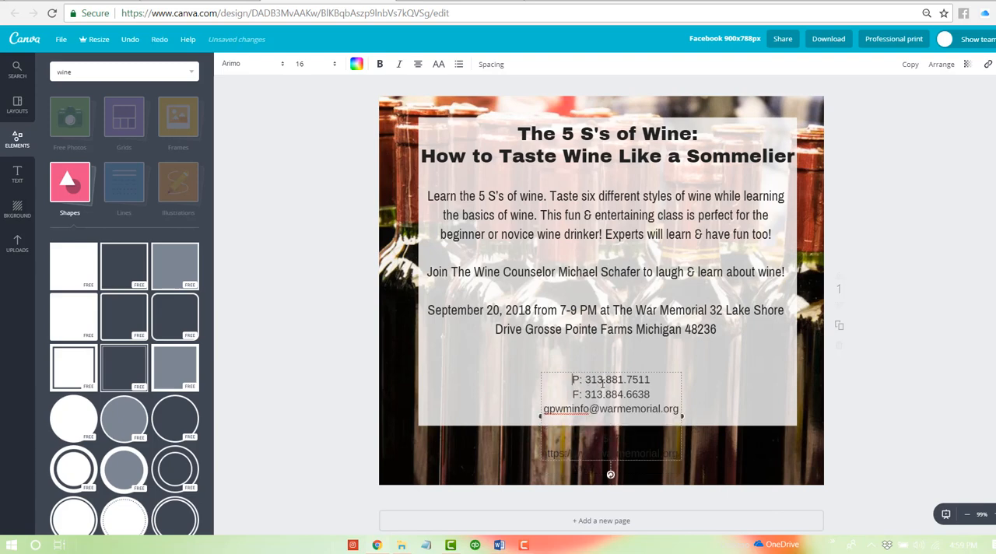
pyautogui.tripleClick(584, 393)
pyautogui.press('Delete')
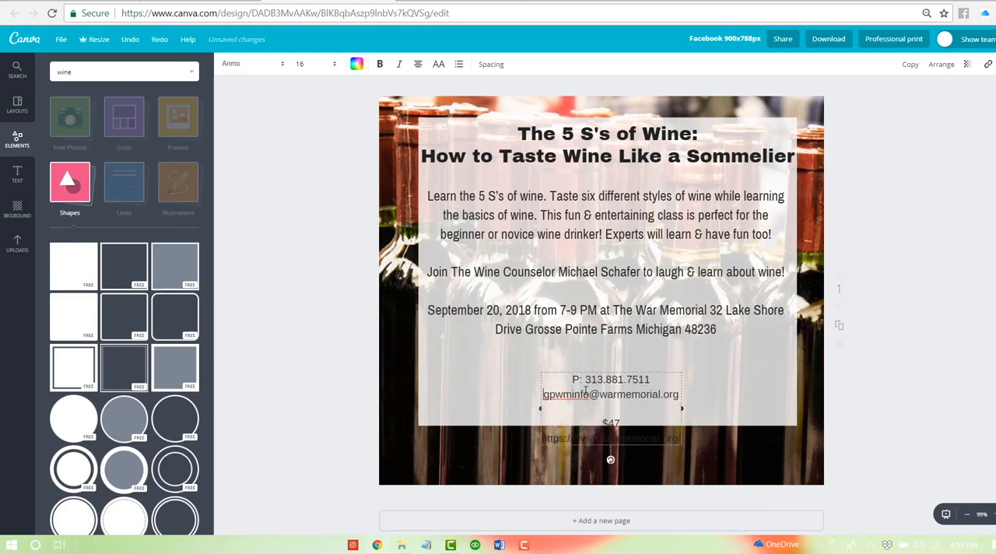
pyautogui.press('Delete')
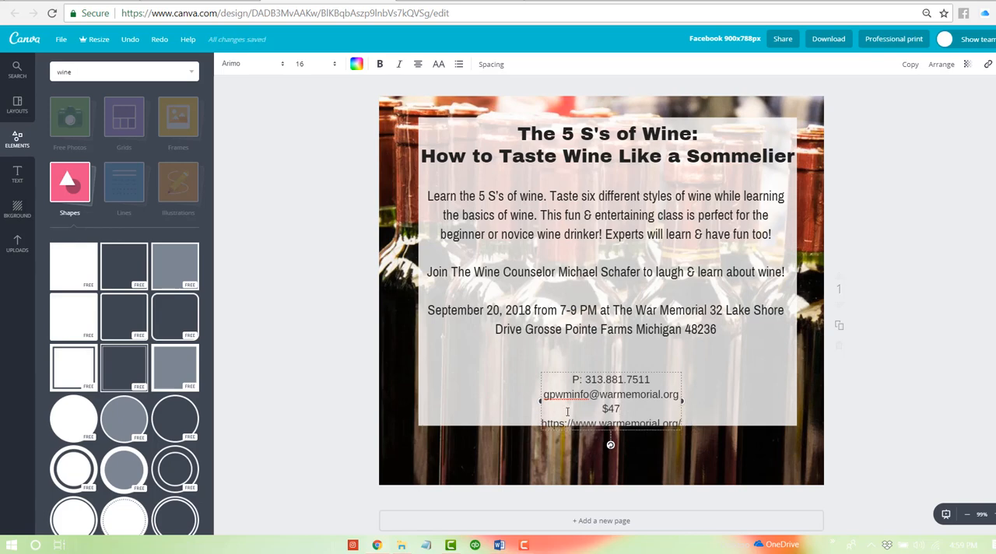
# - Widen the contact text box on both sides and move it up, centred just below the event details
pyautogui.moveTo(538, 403); pyautogui.dragTo(459, 401)
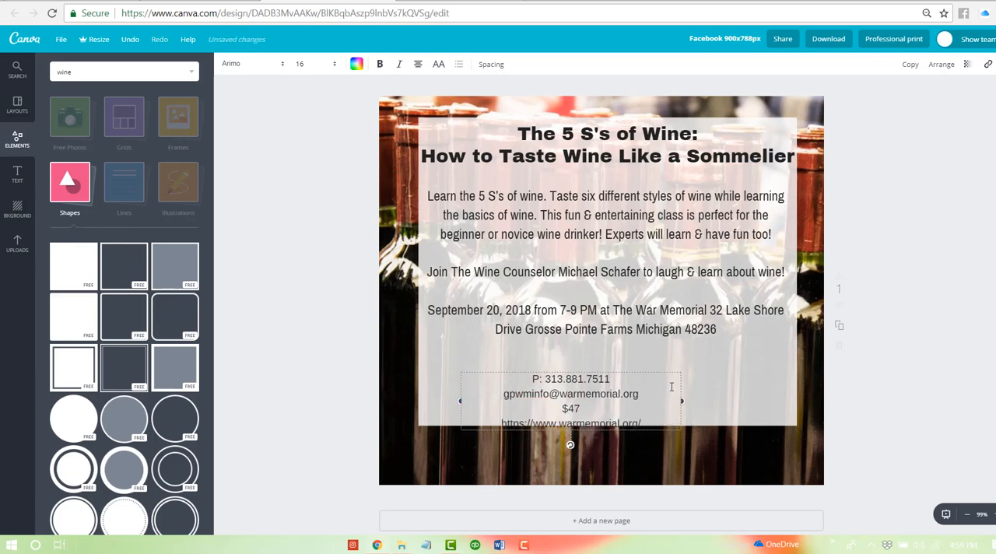
pyautogui.moveTo(682, 398); pyautogui.dragTo(754, 401)
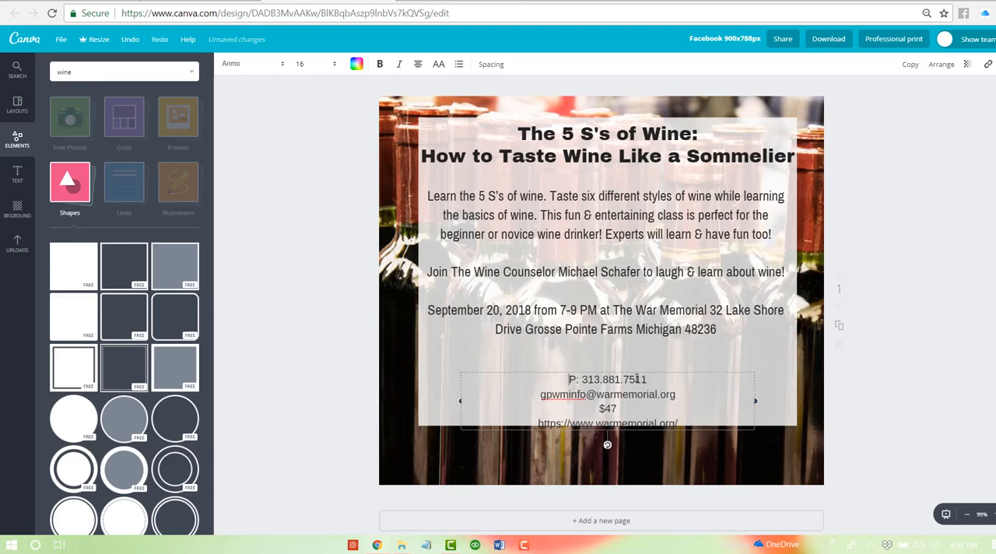
pyautogui.moveTo(633, 368); pyautogui.dragTo(627, 352)
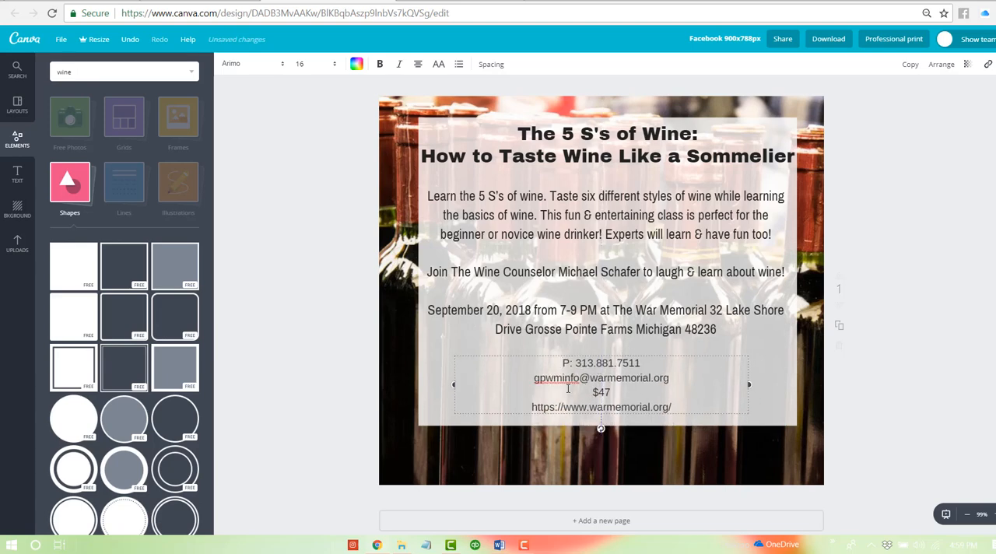
# - Delete the $47 price line from the contact text
pyautogui.moveTo(594, 392); pyautogui.dragTo(626, 386)
pyautogui.press('BackSpace')
pyautogui.press('BackSpace')
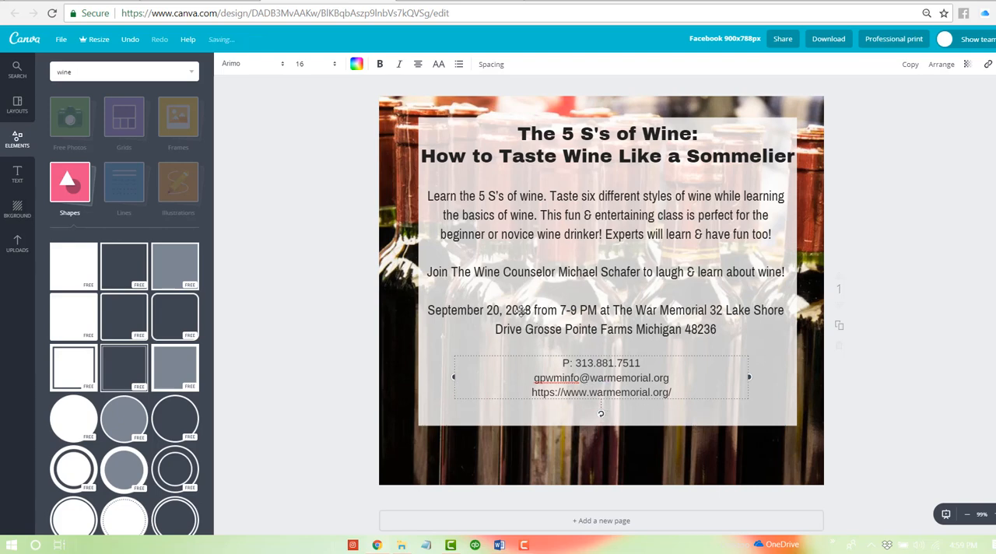
# - Add the line "Tickets: $47 | 21 & Over | Open to the Public" above the date in the event details
pyautogui.press('Escape')
pyautogui.click(564, 308)
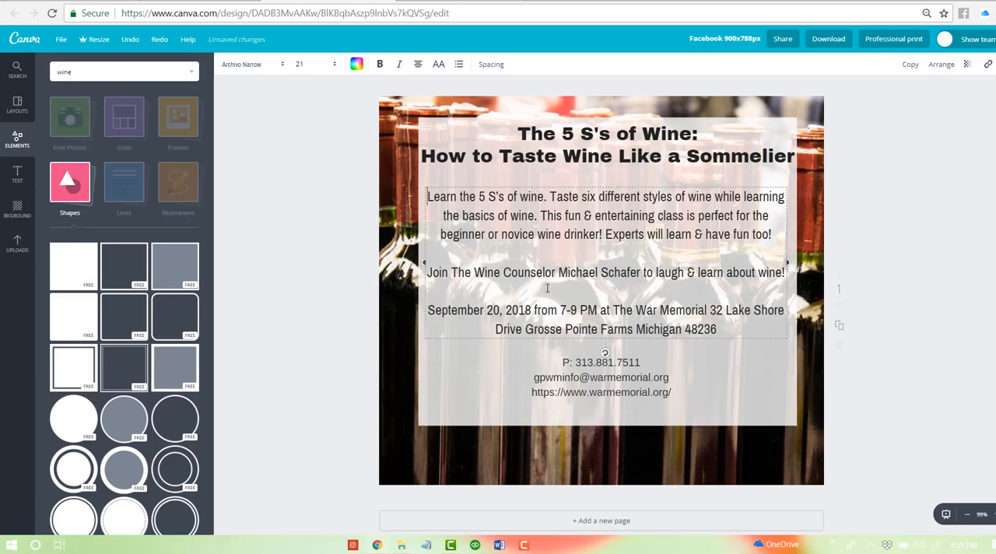
pyautogui.write('Tickets: $47 |')
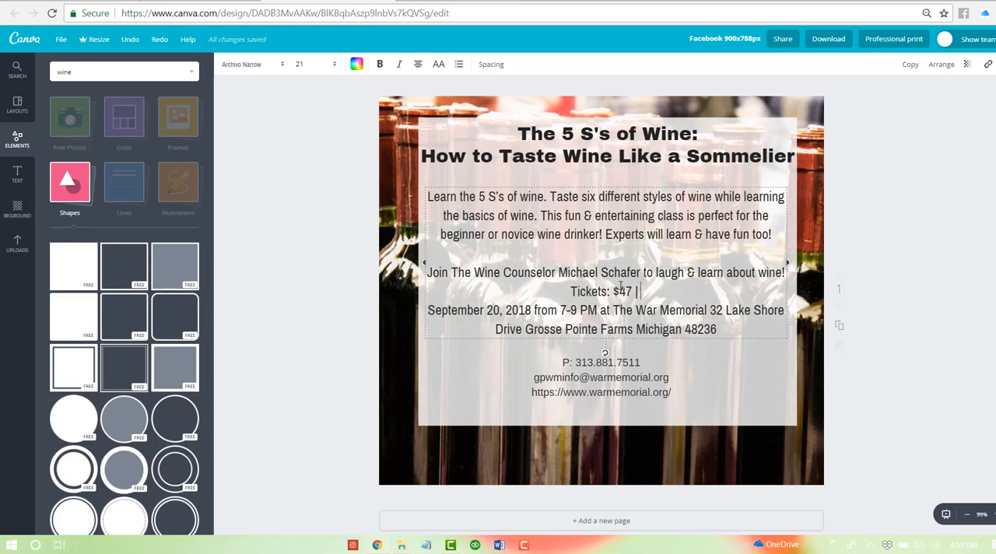
pyautogui.write(' 21 &O')
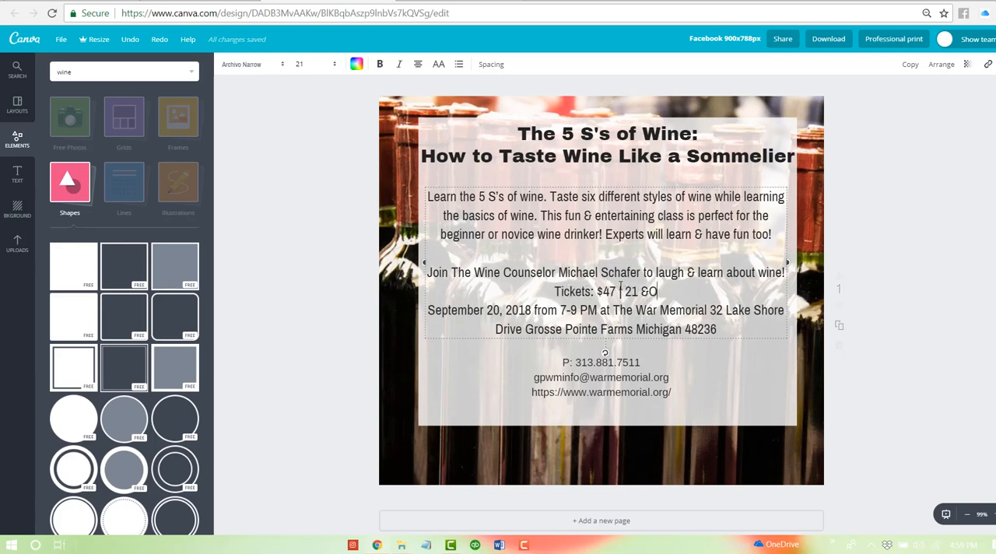
pyautogui.press('BackSpace')
pyautogui.write('Over')
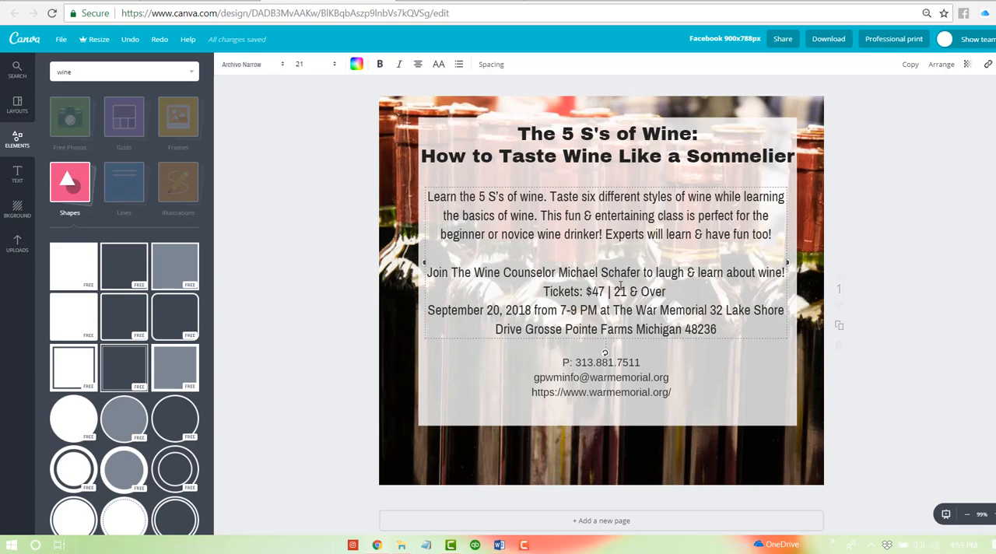
pyautogui.write(' |')
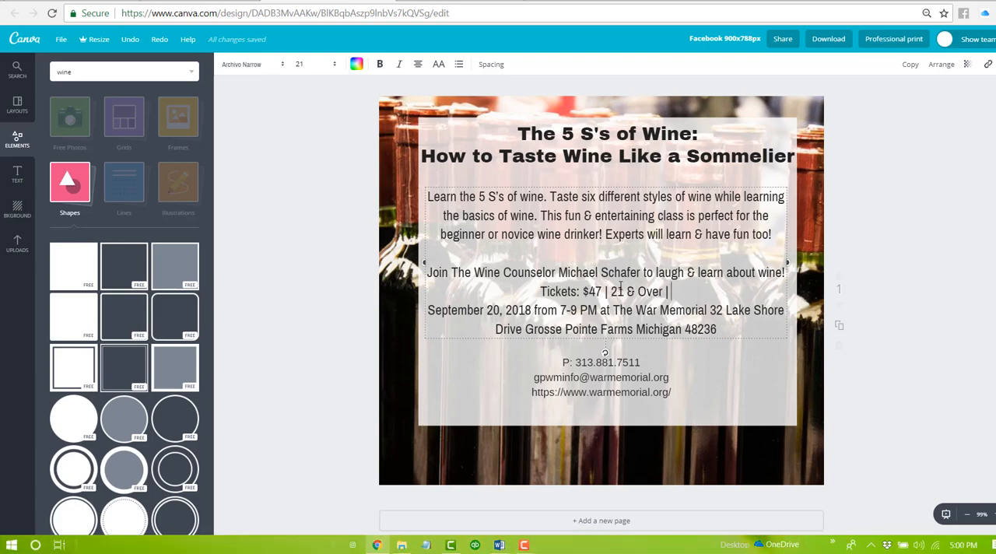
pyautogui.write(' Open')
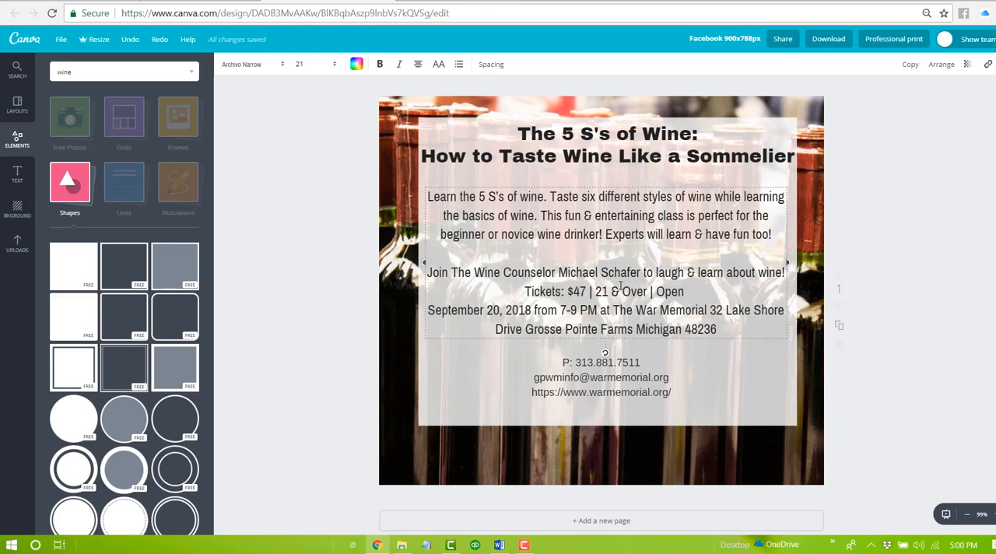
pyautogui.write(' to the Public')
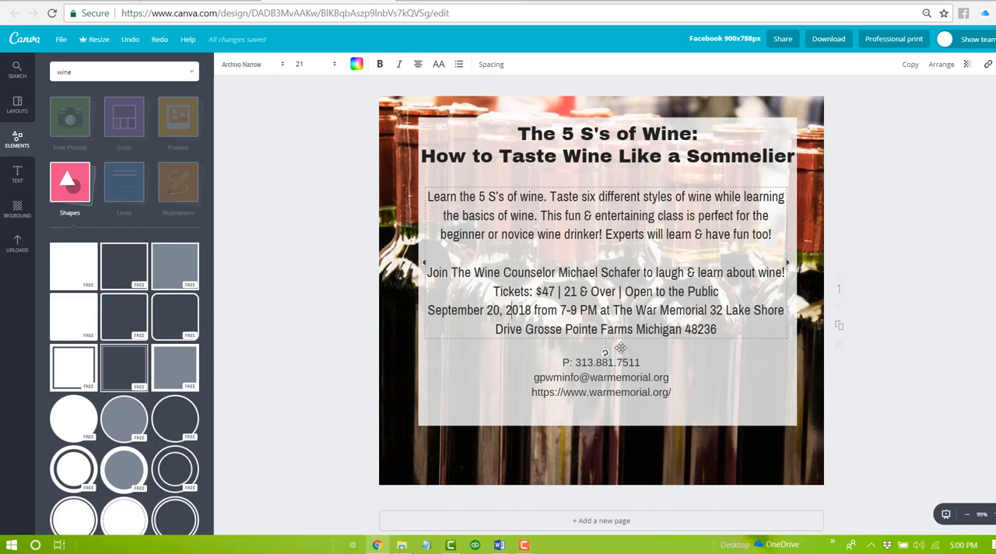
# - Nudge the contact text slightly up toward the event details and deselect it
pyautogui.moveTo(580, 367); pyautogui.dragTo(575, 363)
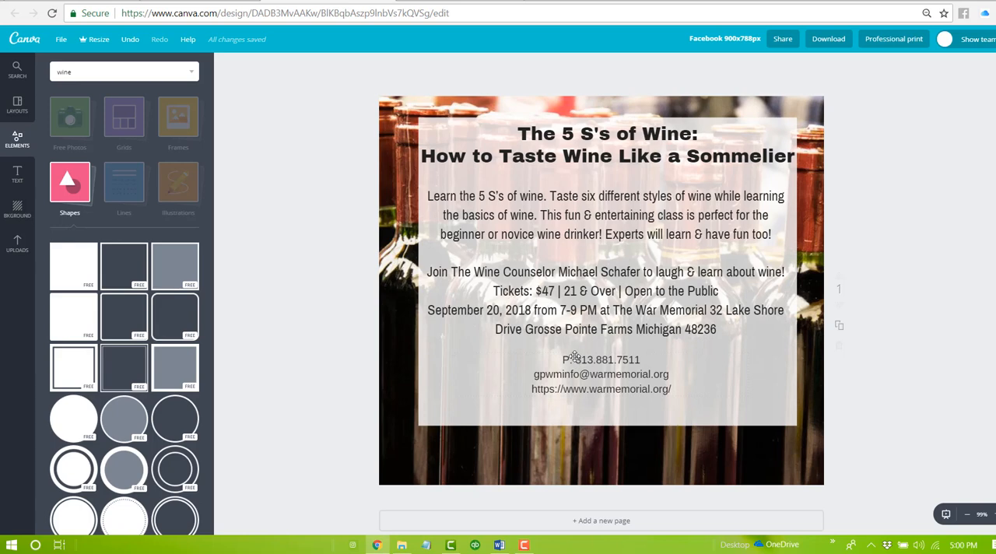
pyautogui.click(568, 389)
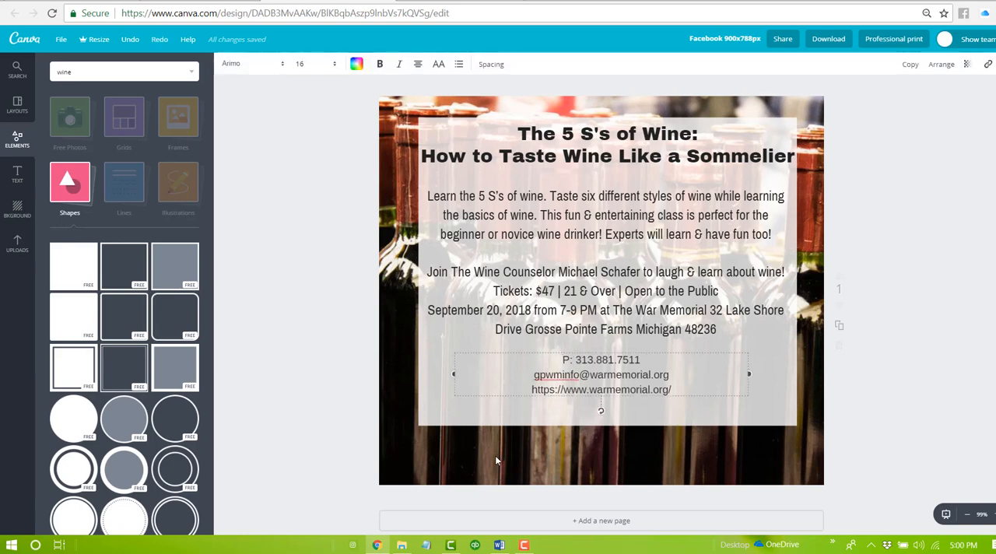
pyautogui.click(893, 391)
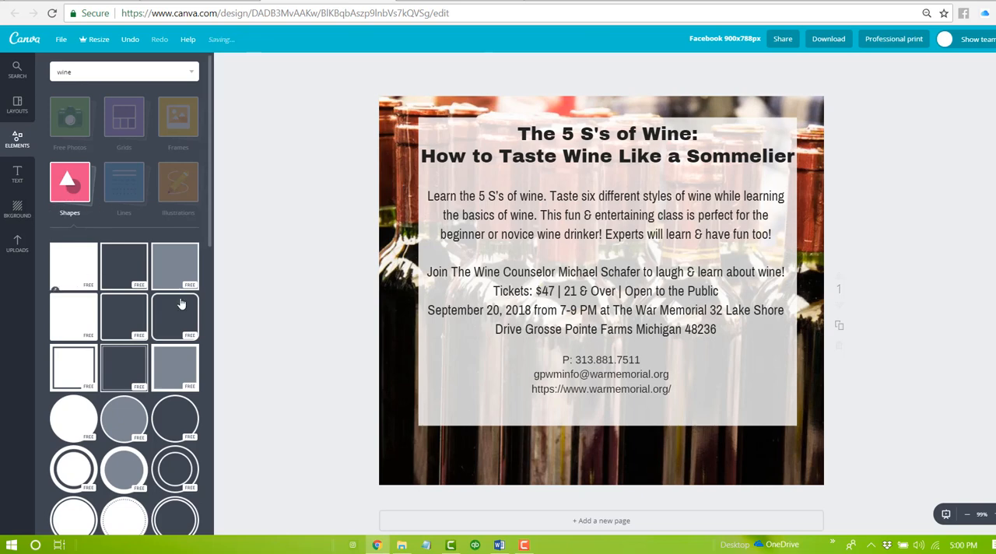
# - Add a white square shape and resize it into a thin full-width band along the graphic's bottom edge
pyautogui.moveTo(95, 279); pyautogui.dragTo(589, 385)
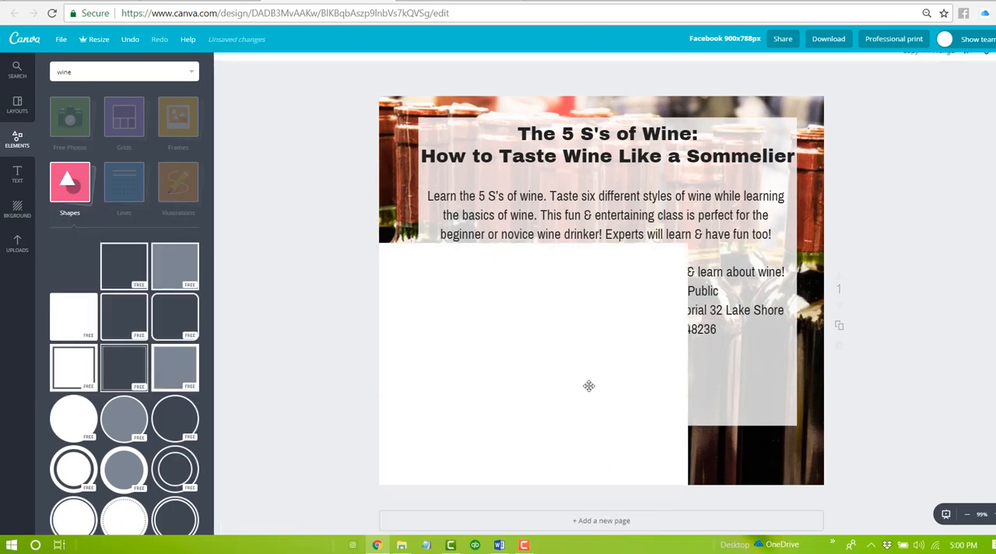
pyautogui.moveTo(534, 242); pyautogui.dragTo(532, 440)
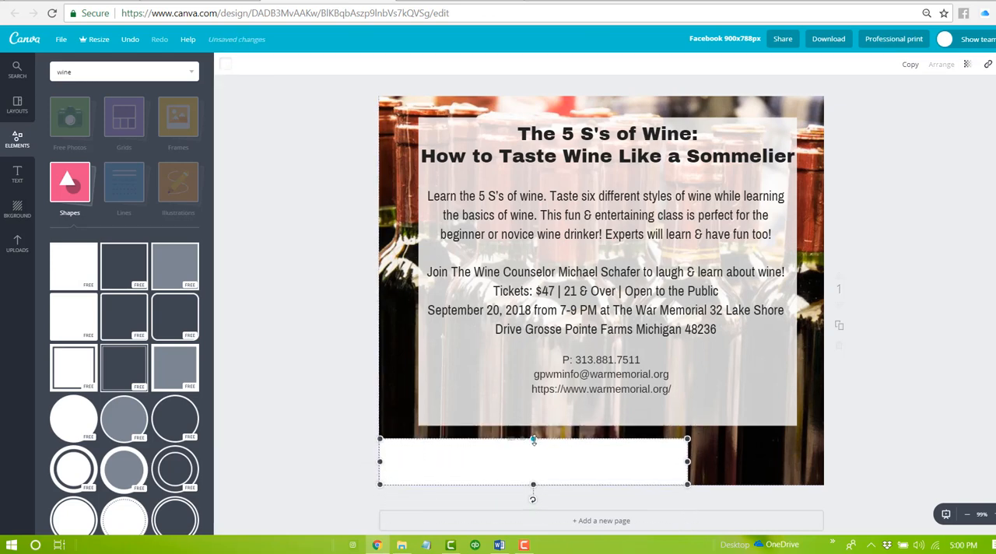
pyautogui.moveTo(687, 461); pyautogui.dragTo(827, 457)
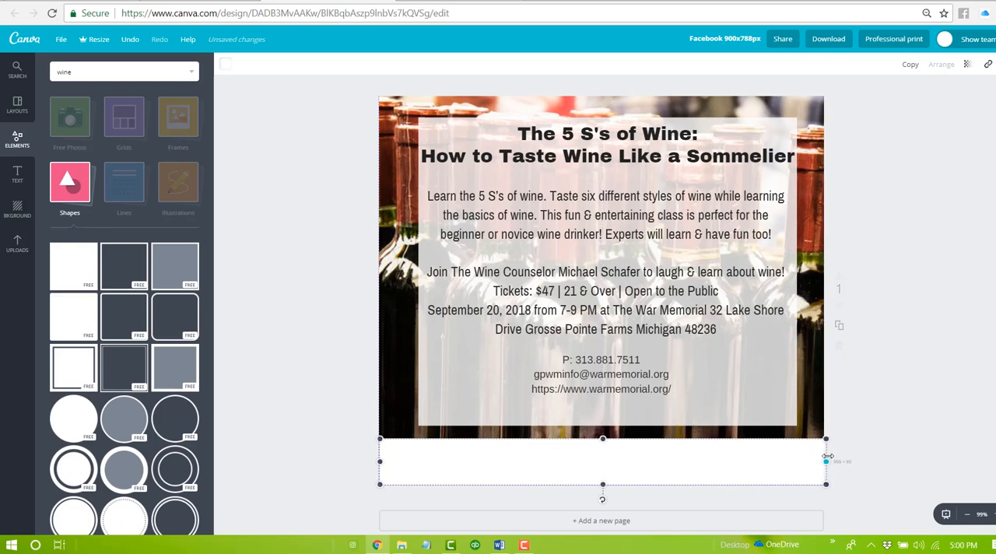
pyautogui.click(829, 459)
pyautogui.click(701, 458)
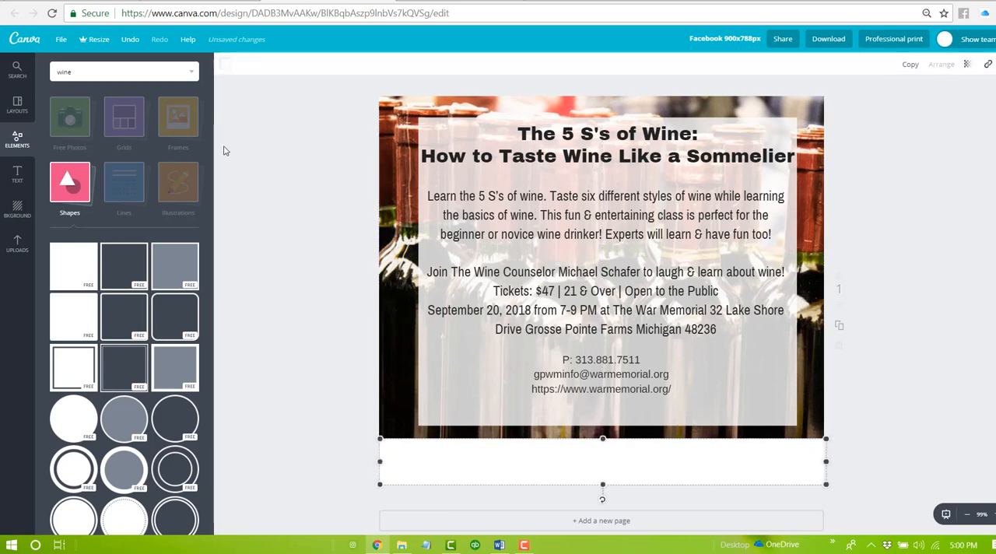
# - Recolour the bottom band with the custom dark brown 703000
pyautogui.click(226, 64)
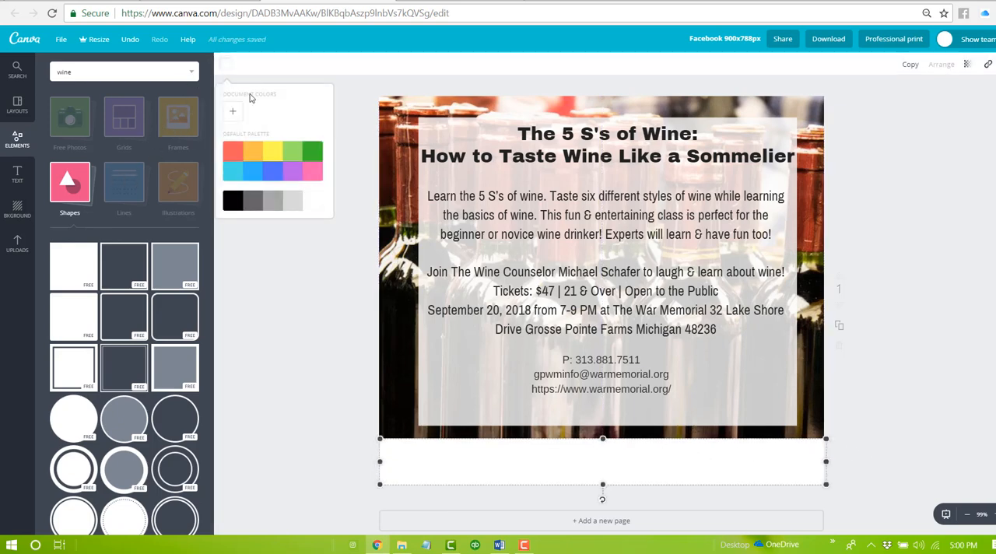
pyautogui.click(231, 151)
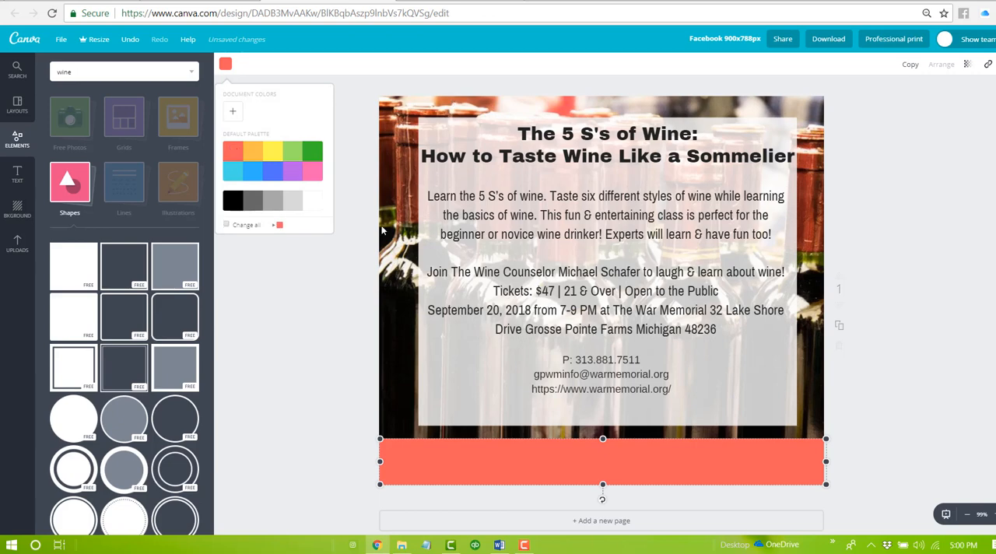
pyautogui.click(231, 113)
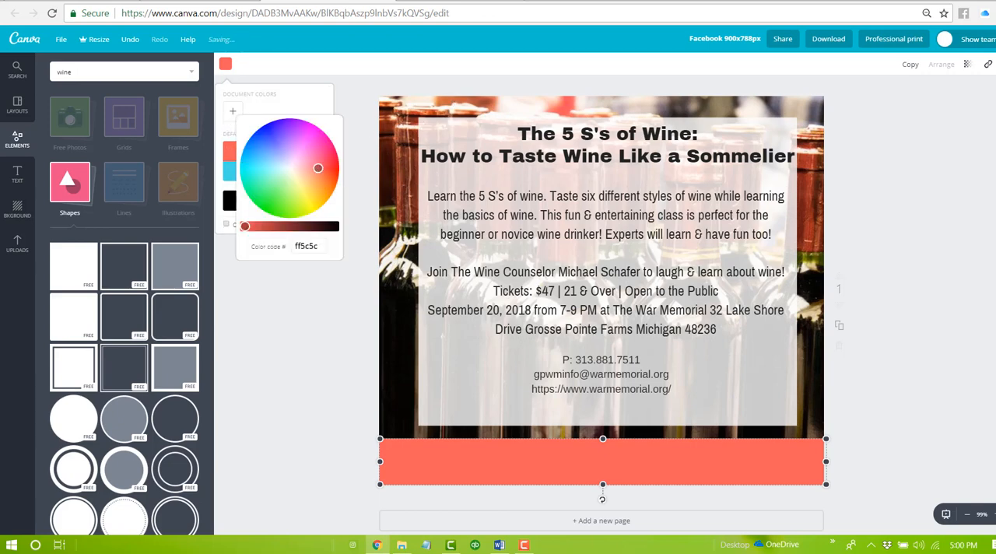
pyautogui.moveTo(320, 176); pyautogui.dragTo(329, 185)
pyautogui.moveTo(244, 225); pyautogui.dragTo(290, 225)
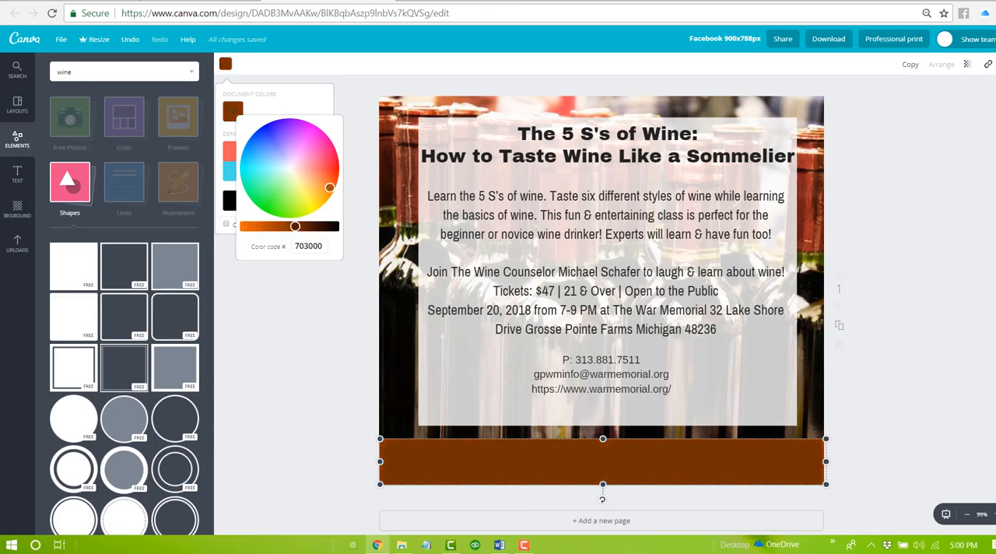
pyautogui.click(620, 472)
pyautogui.click(581, 361)
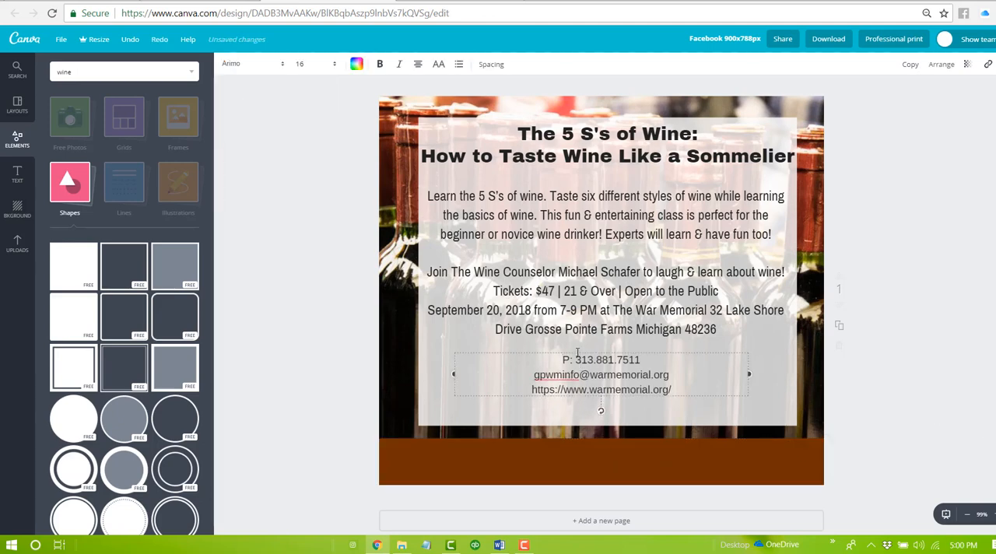
pyautogui.moveTo(577, 353); pyautogui.dragTo(579, 444)
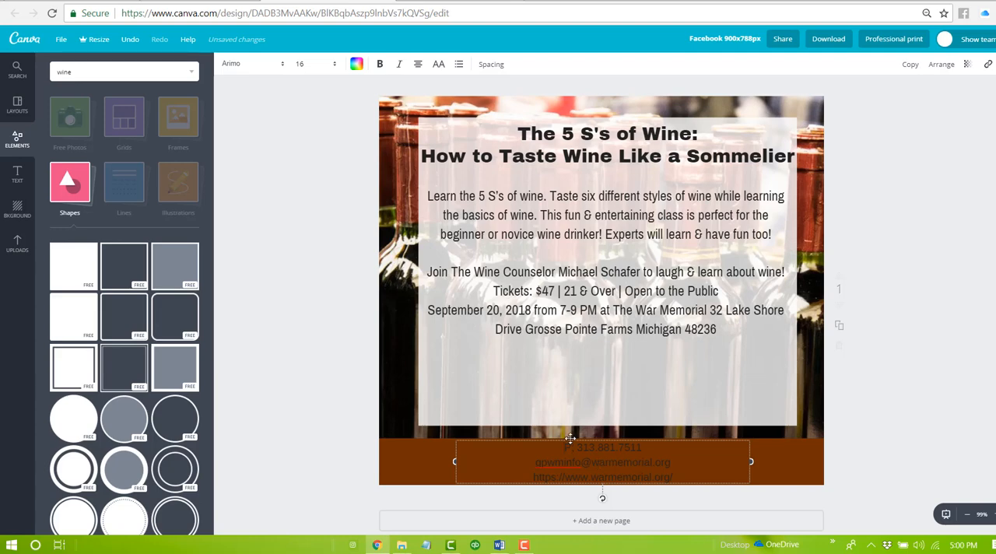
pyautogui.click(356, 63)
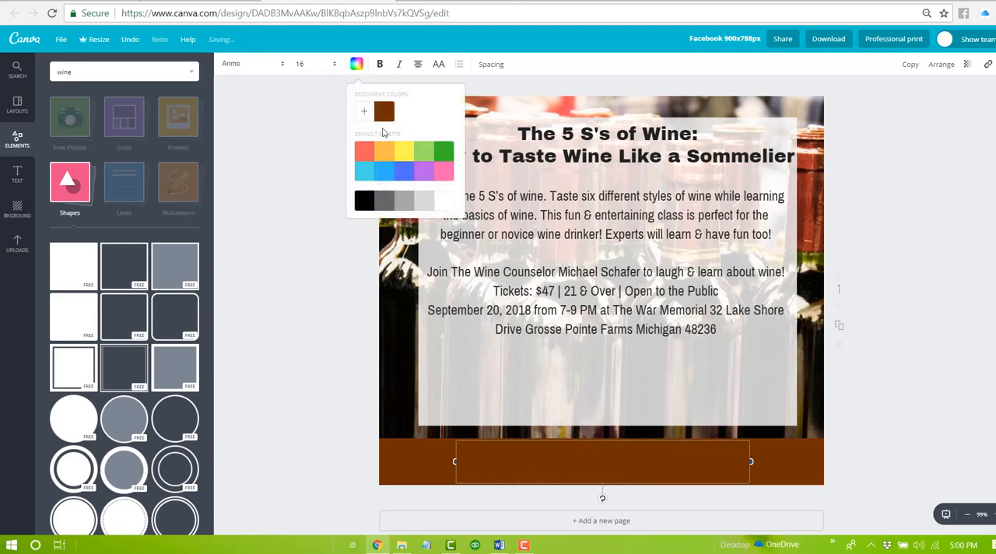
pyautogui.click(445, 203)
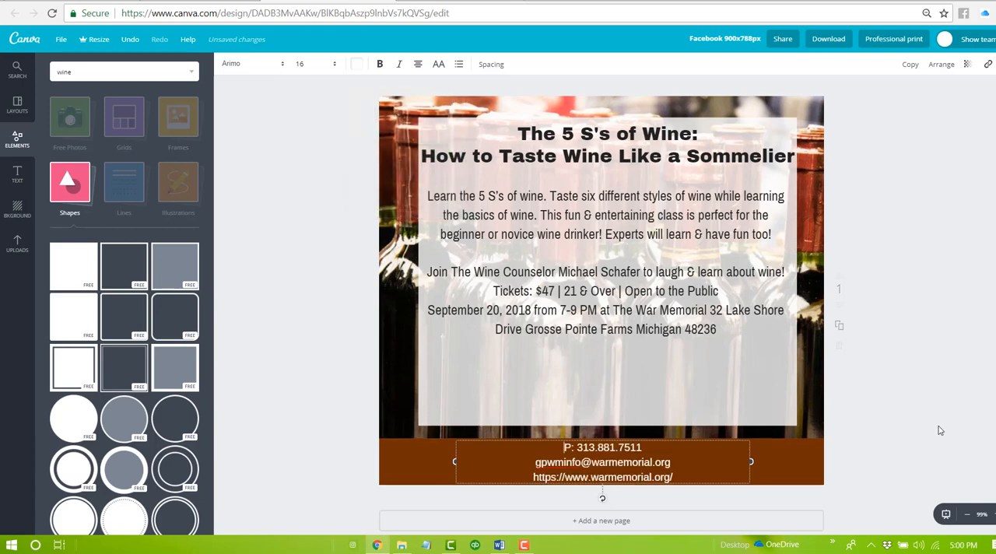
pyautogui.press('Delete')
pyautogui.click(635, 463)
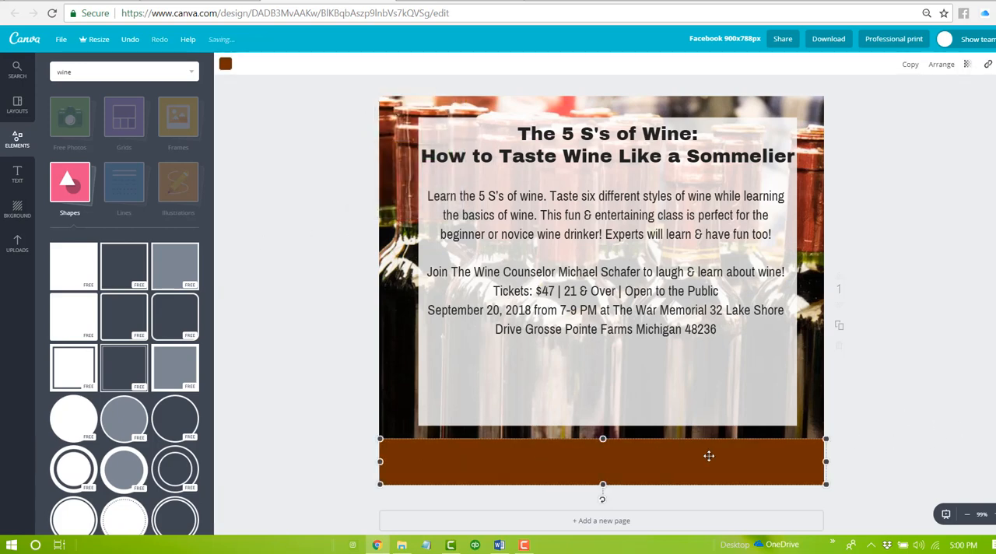
pyautogui.press('t')
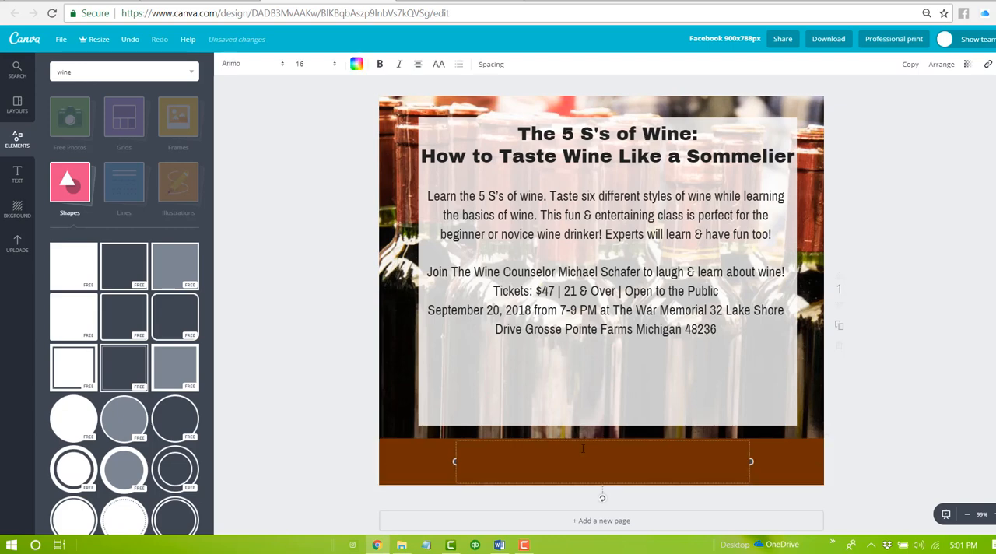
pyautogui.hotkey('ctrl', 'v')
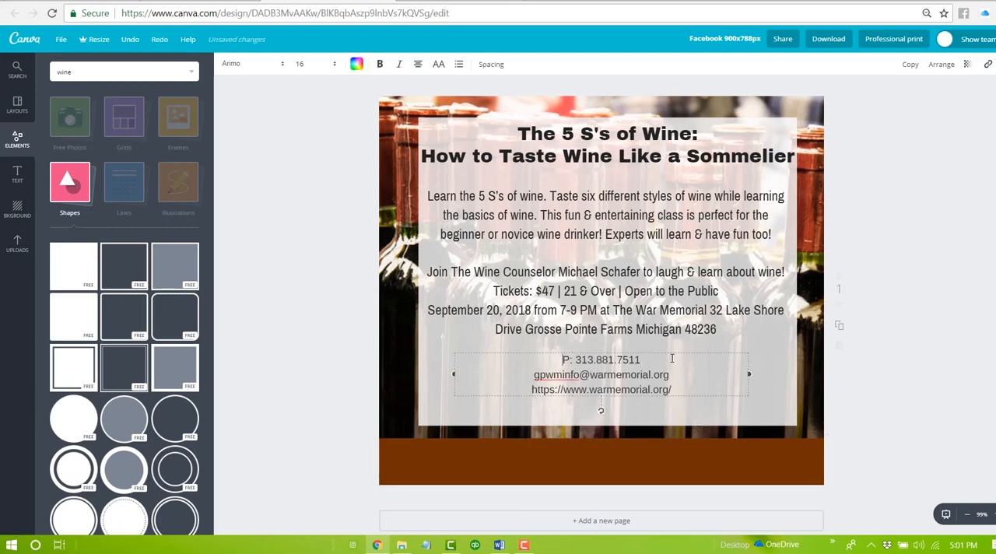
# - Join the contact text's phone and e-mail lines and place the text in white on the brown bottom band
pyautogui.press('BackSpace')
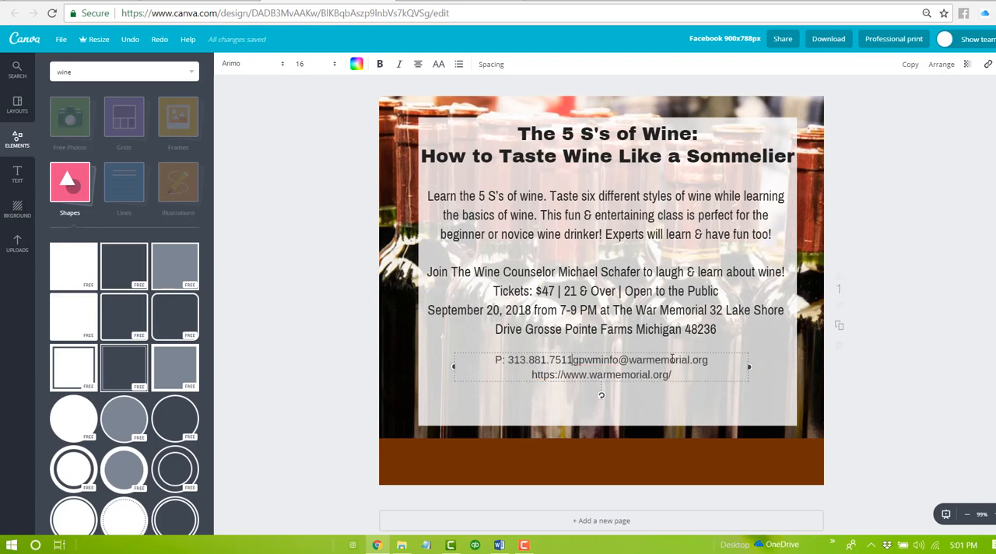
pyautogui.moveTo(662, 352); pyautogui.dragTo(655, 447)
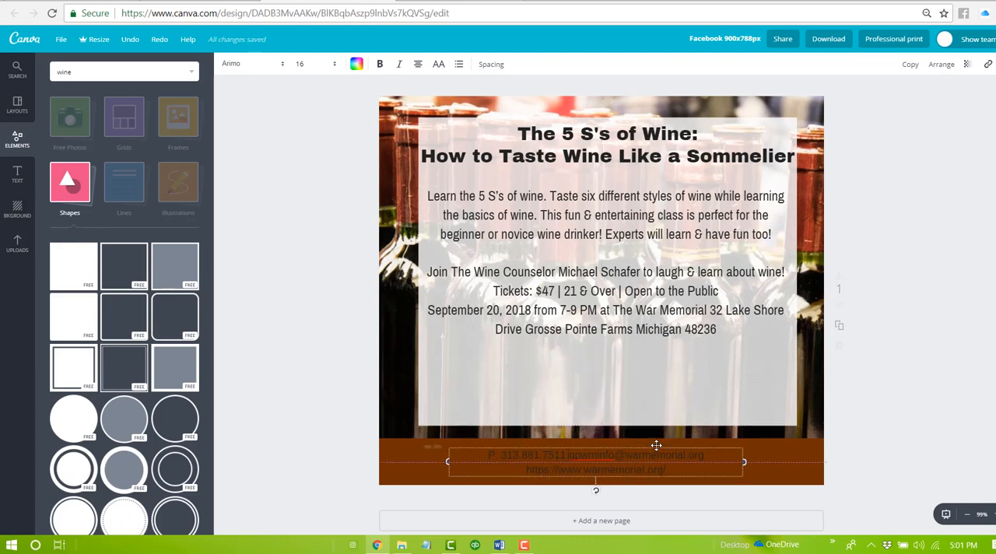
pyautogui.click(357, 64)
pyautogui.click(444, 201)
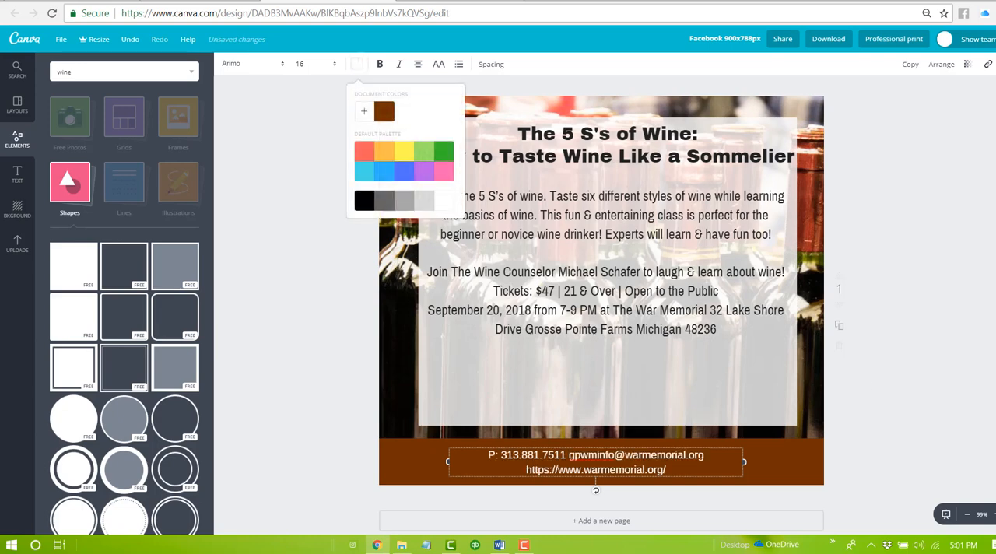
pyautogui.click(923, 400)
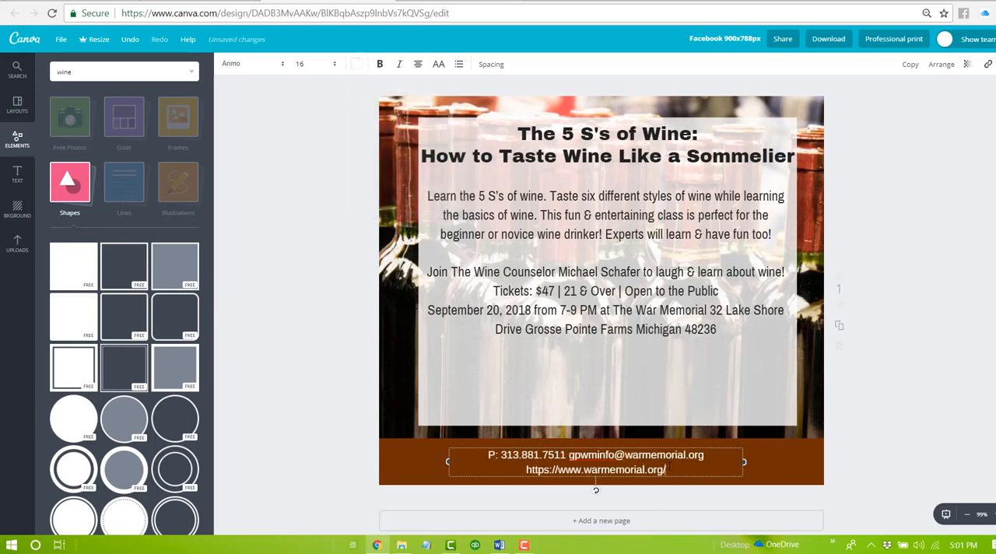
pyautogui.click(667, 470)
pyautogui.press('BackSpace')
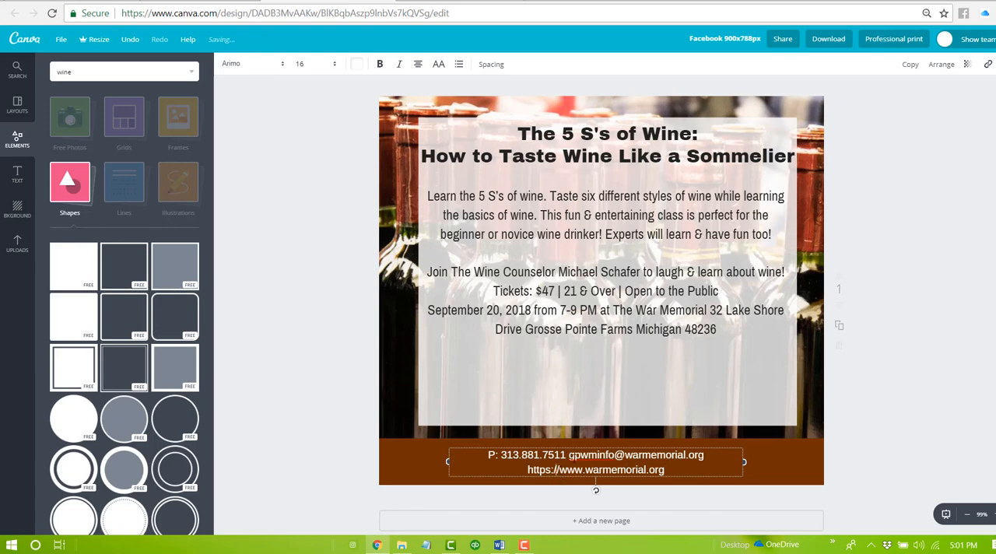
pyautogui.click(560, 469)
pyautogui.press('BackSpace')
pyautogui.press('BackSpace')
pyautogui.press('BackSpace')
pyautogui.press('BackSpace')
pyautogui.press('BackSpace')
pyautogui.press('BackSpace')
pyautogui.press('BackSpace')
pyautogui.press('BackSpace')
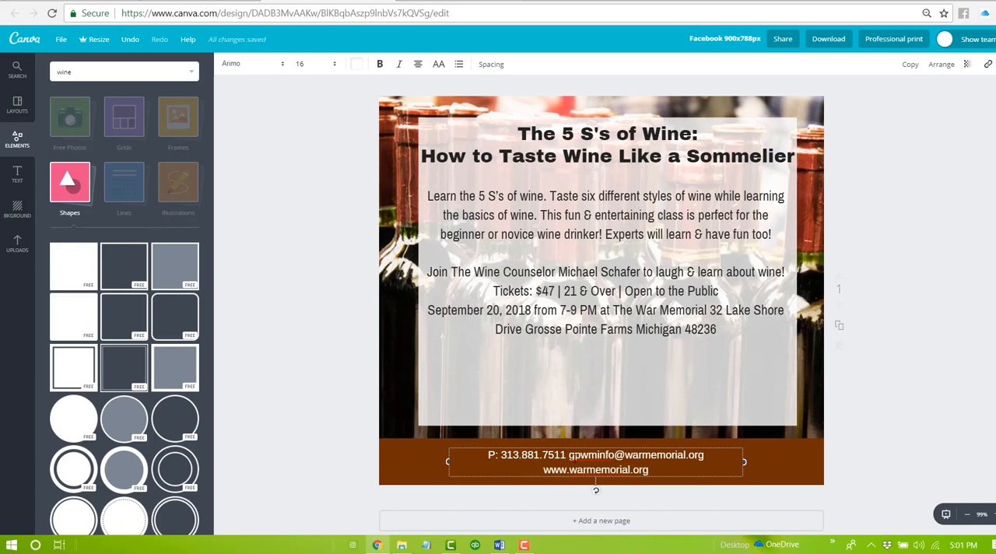
# - Move the web address above the phone line and separate the phone number and e-mail with a vertical bar
pyautogui.hotkey('shift', 'End')
pyautogui.hotkey('ctrl', 'c')
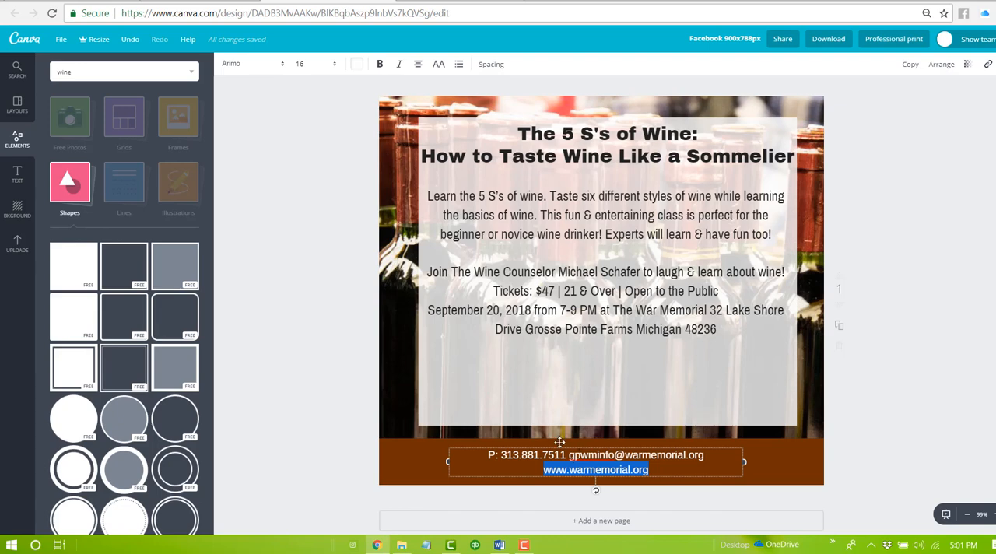
pyautogui.click(487, 454)
pyautogui.hotkey('ctrl', 'v')
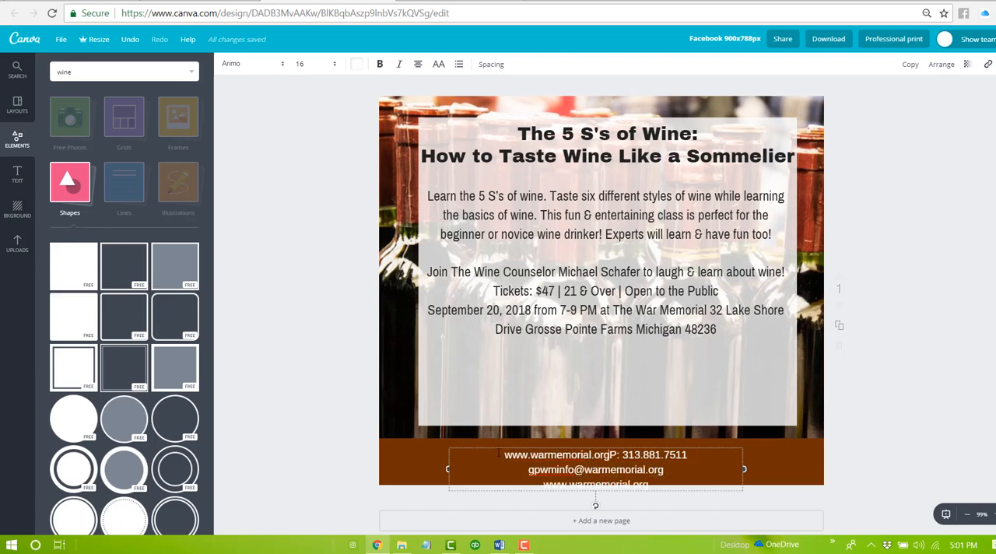
pyautogui.press('Return')
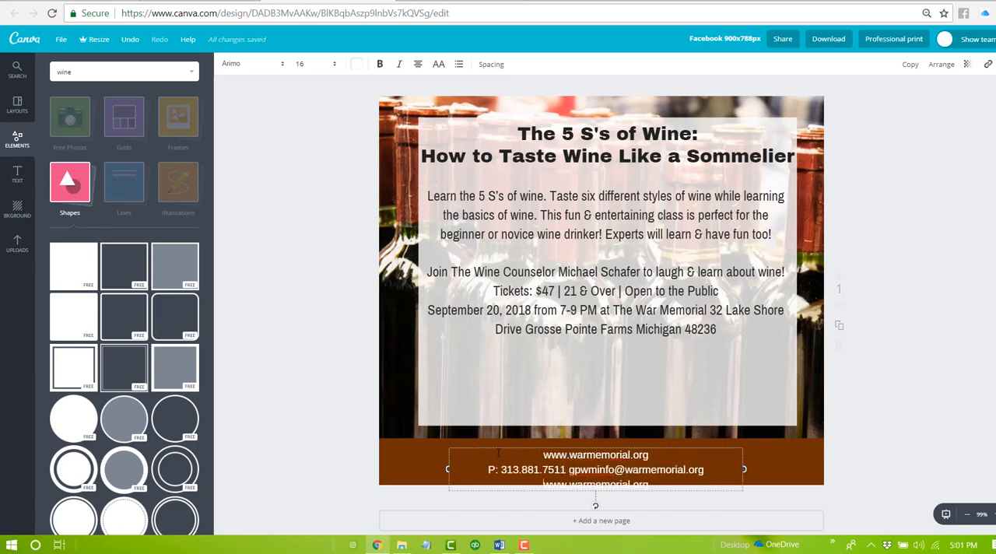
pyautogui.hotkey('shift', 'End')
pyautogui.press('Delete')
pyautogui.press('BackSpace')
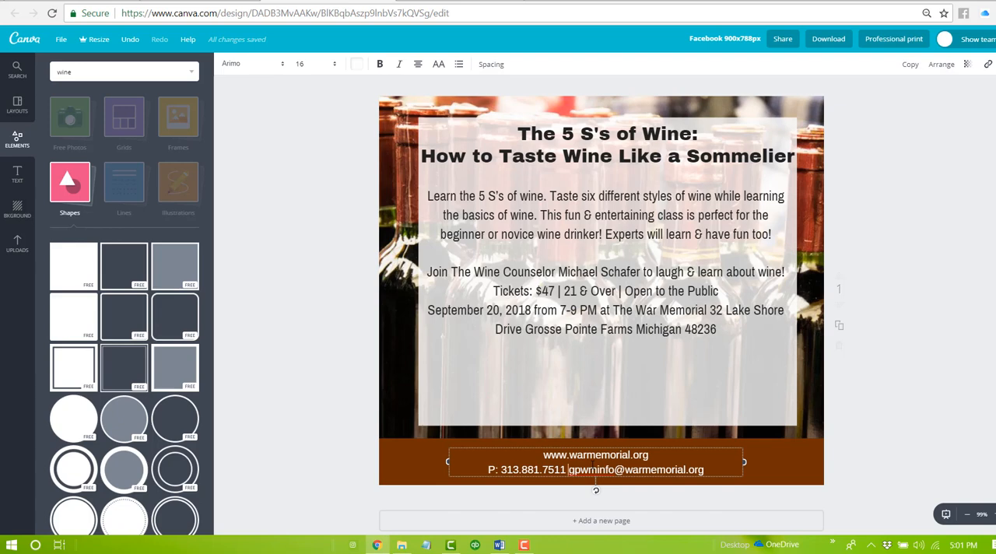
pyautogui.write('|')
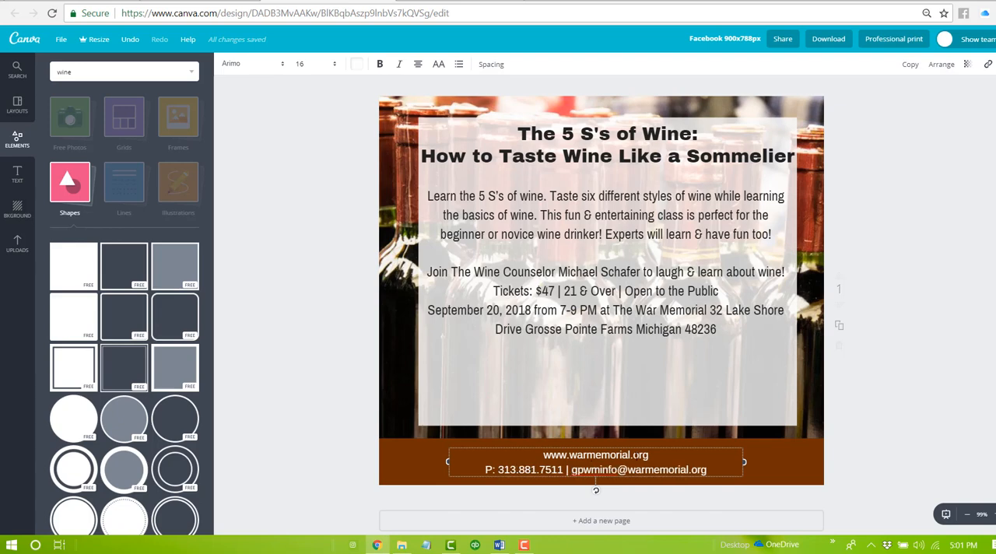
# - Remove the web address line from the contact text, keeping only the phone and e-mail line
pyautogui.tripleClick(631, 455)
pyautogui.hotkey('ctrl', 'c')
pyautogui.press('Delete')
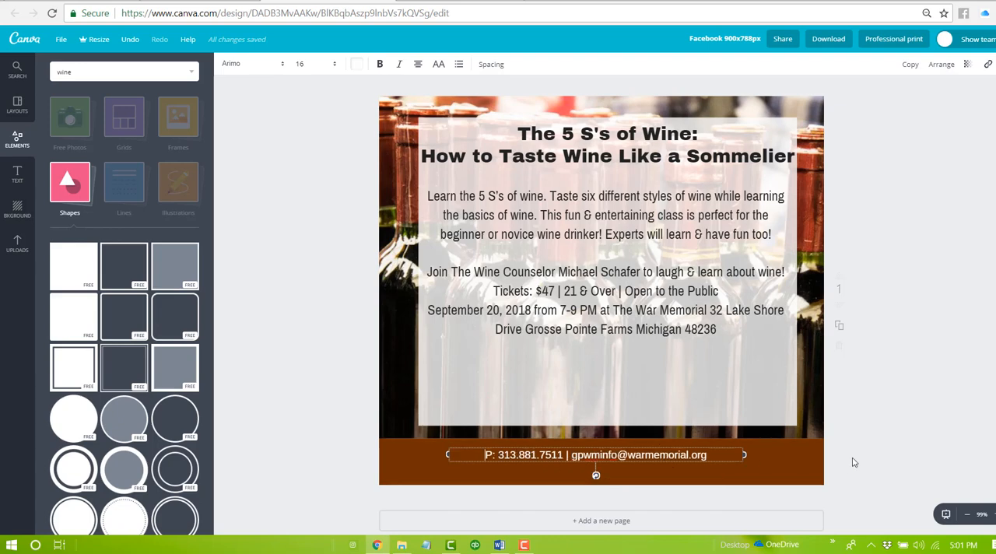
pyautogui.click(853, 462)
pyautogui.click(700, 456)
pyautogui.press('Delete')
pyautogui.click(688, 453)
pyautogui.click(901, 441)
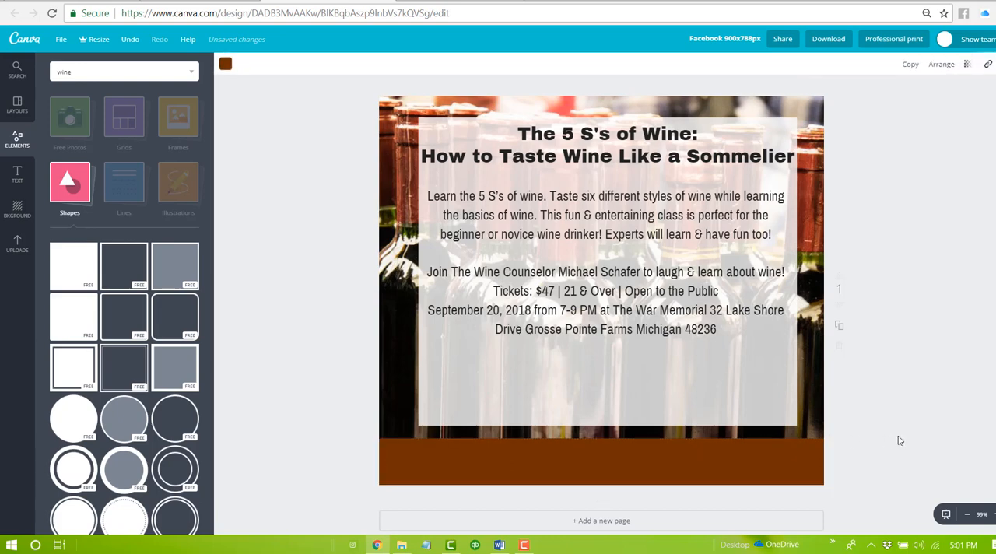
# - Send the brown band back behind the contact text and deselect it
pyautogui.click(734, 444)
pyautogui.click(944, 64)
pyautogui.click(918, 109)
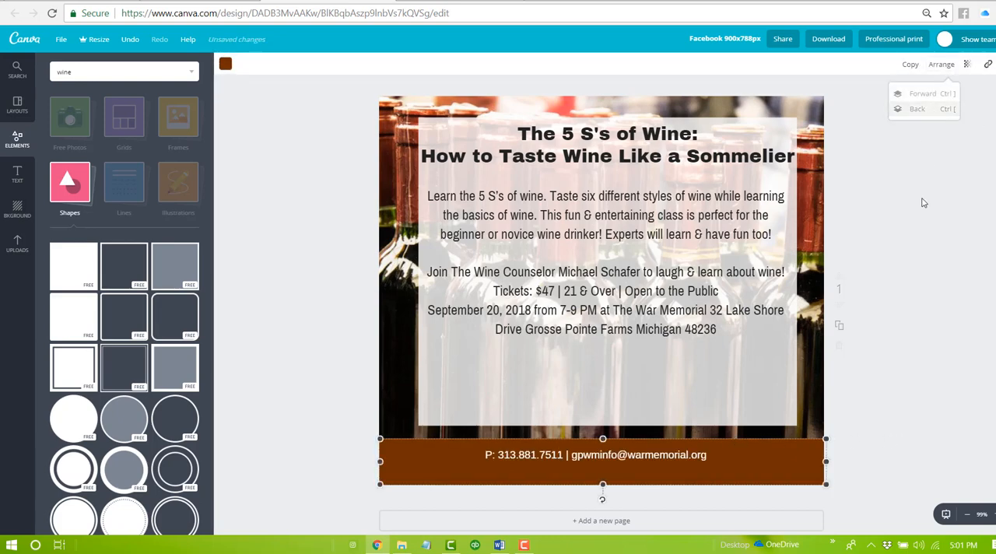
pyautogui.click(911, 430)
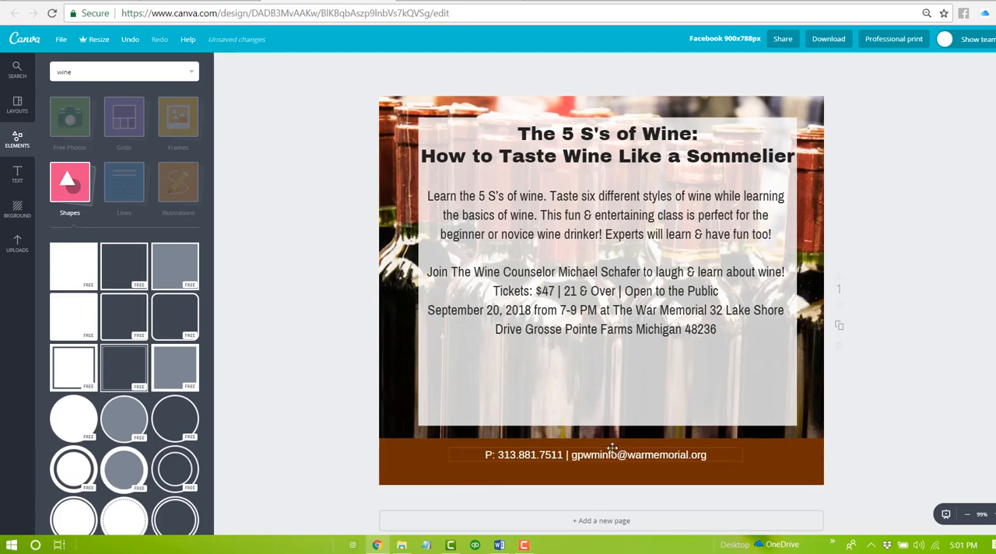
# - Move the phone and e-mail line to the lower part of the brown band and shift it slightly right
pyautogui.moveTo(624, 447)
pyautogui.mouseDown()
pyautogui.moveTo(612, 448)
pyautogui.moveTo(612, 461)
pyautogui.mouseUp()
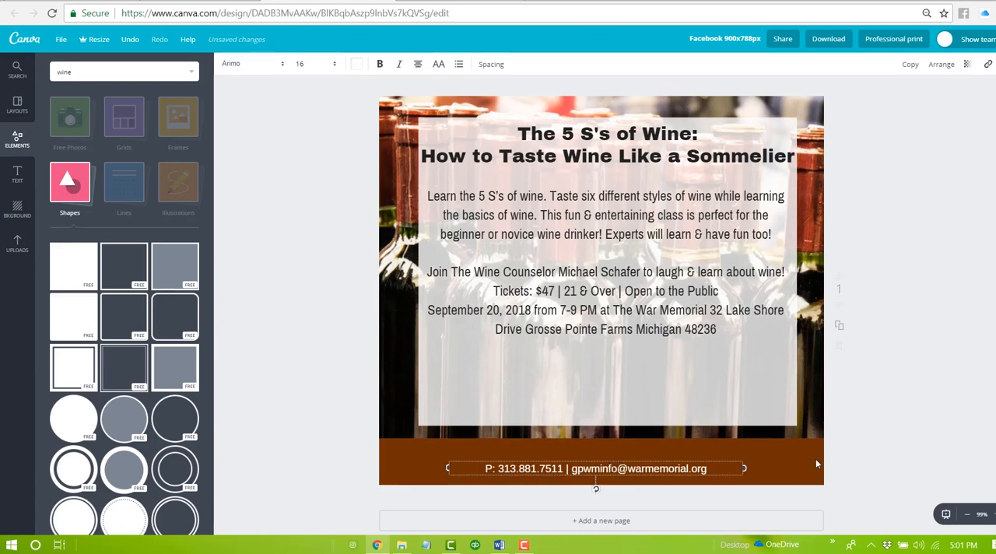
pyautogui.moveTo(718, 460); pyautogui.dragTo(733, 461)
pyautogui.click(733, 442)
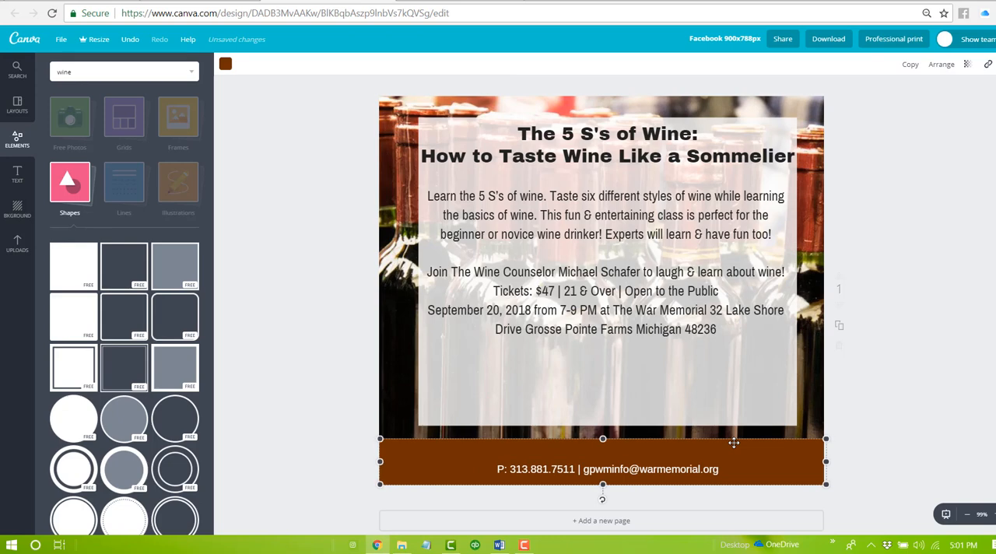
pyautogui.hotkey('ctrl', 'v')
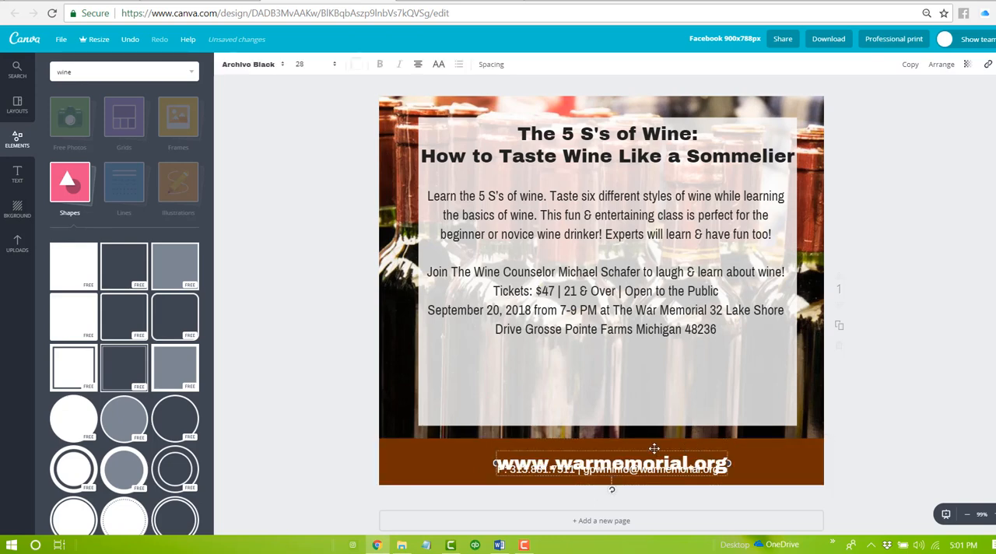
pyautogui.moveTo(653, 449); pyautogui.dragTo(654, 439)
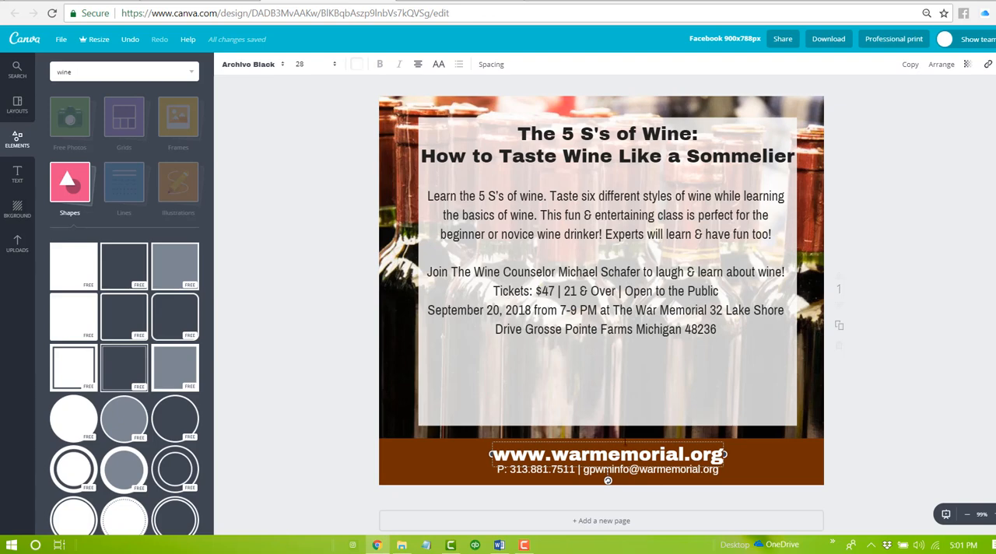
pyautogui.click(624, 441)
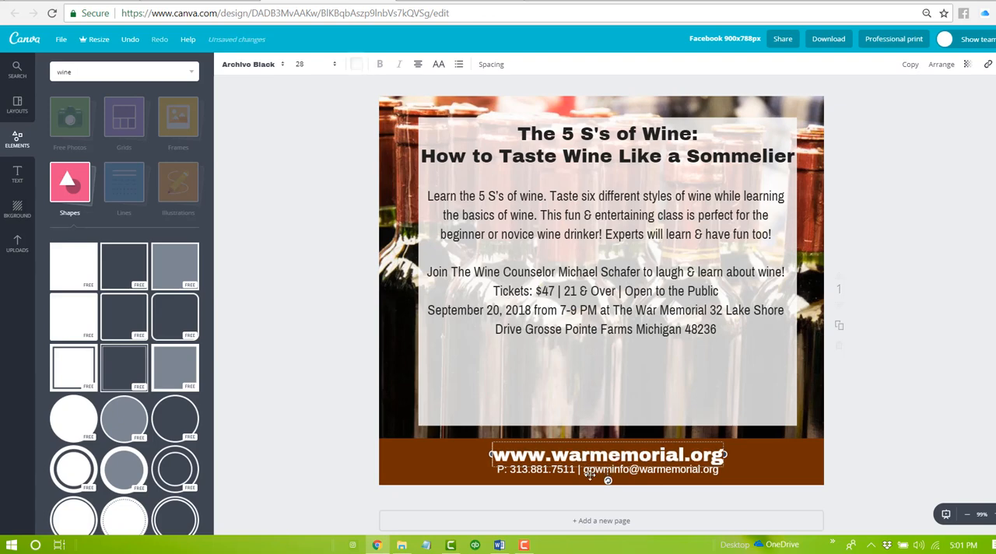
# - Adjust the vertical positions of the web address and the contact line so both fit inside the brown band
pyautogui.click(566, 477)
pyautogui.click(555, 464)
pyautogui.moveTo(542, 442); pyautogui.dragTo(543, 437)
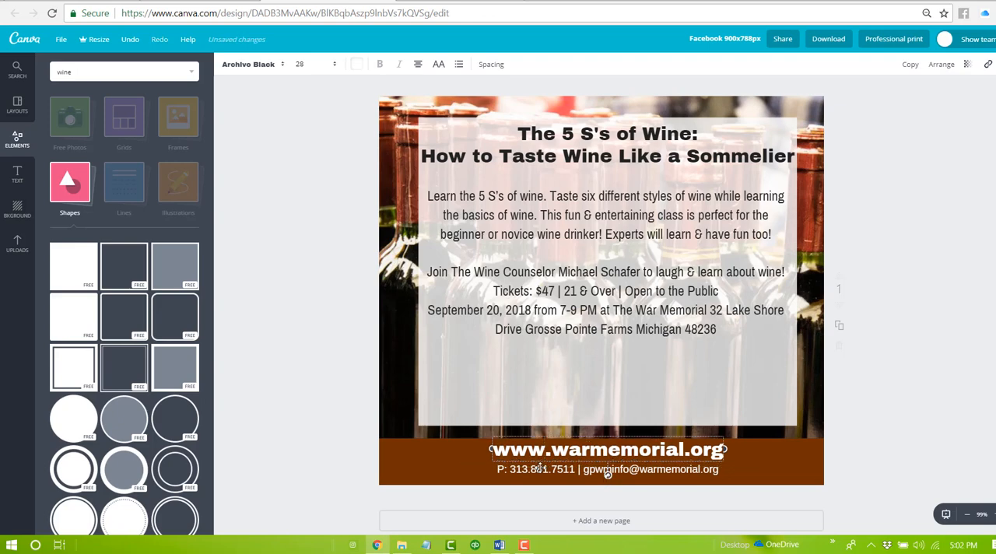
pyautogui.moveTo(540, 474); pyautogui.dragTo(540, 477)
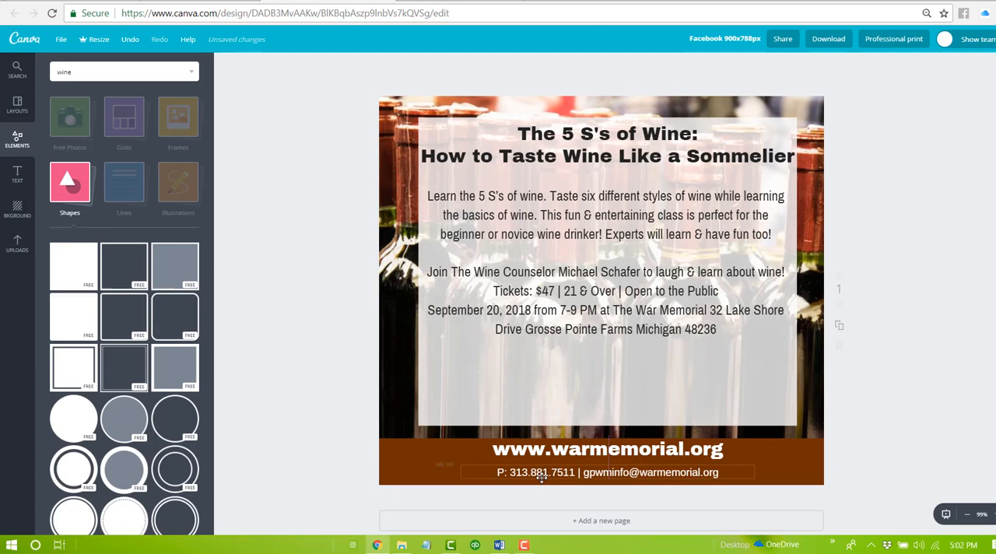
pyautogui.click(560, 436)
pyautogui.moveTo(558, 435); pyautogui.dragTo(557, 442)
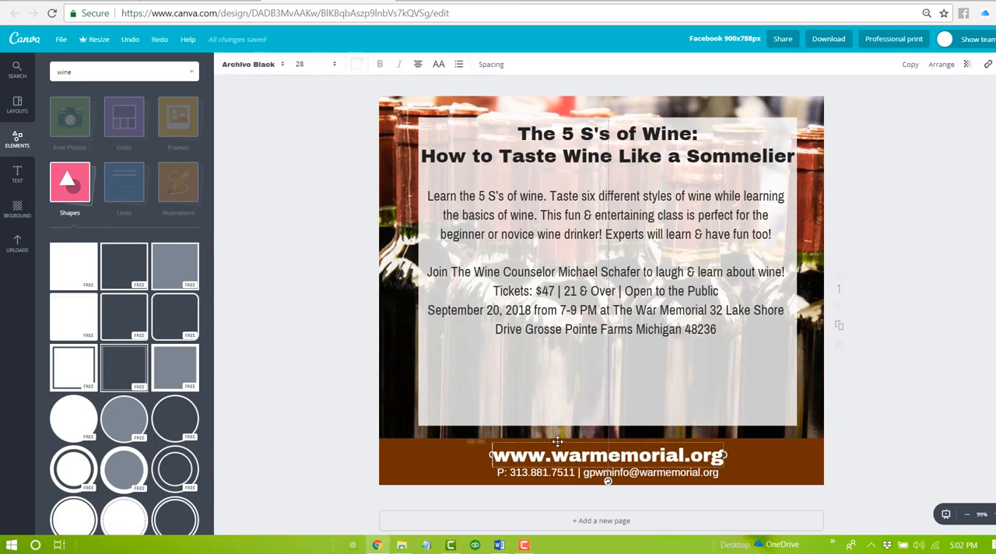
pyautogui.click(906, 440)
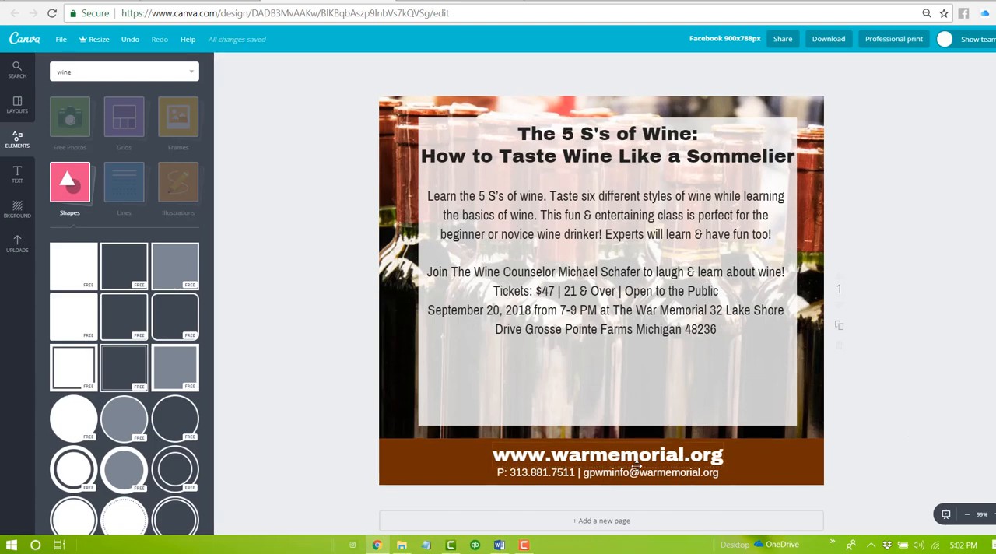
# - Insert a blank line above and below the tickets line in the event details
pyautogui.click(601, 281)
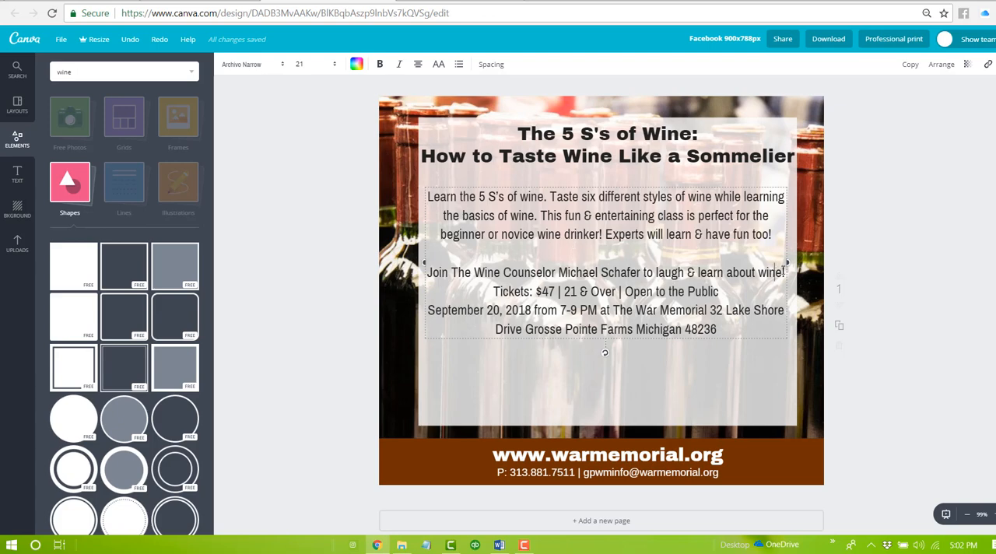
pyautogui.click(783, 270)
pyautogui.press('Return')
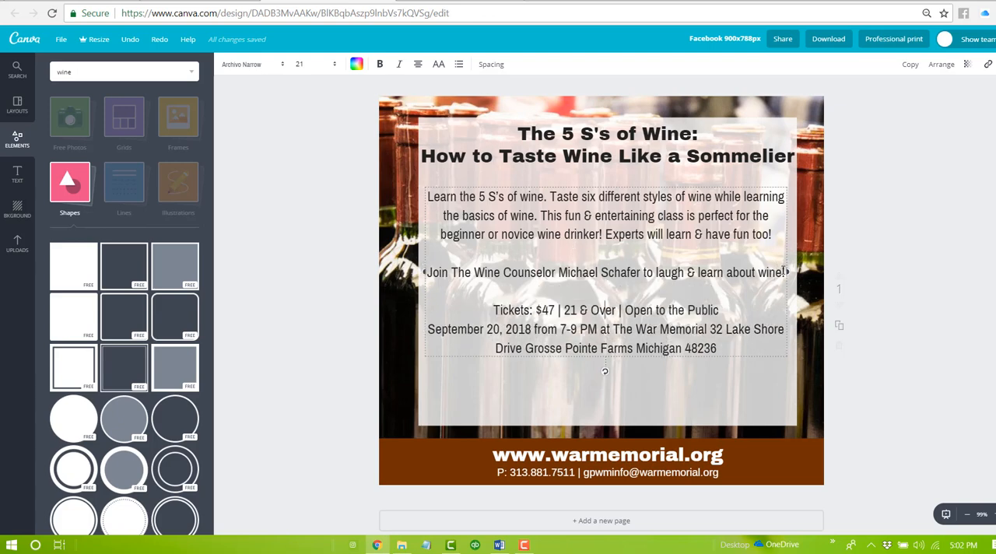
pyautogui.click(729, 308)
pyautogui.press('Return')
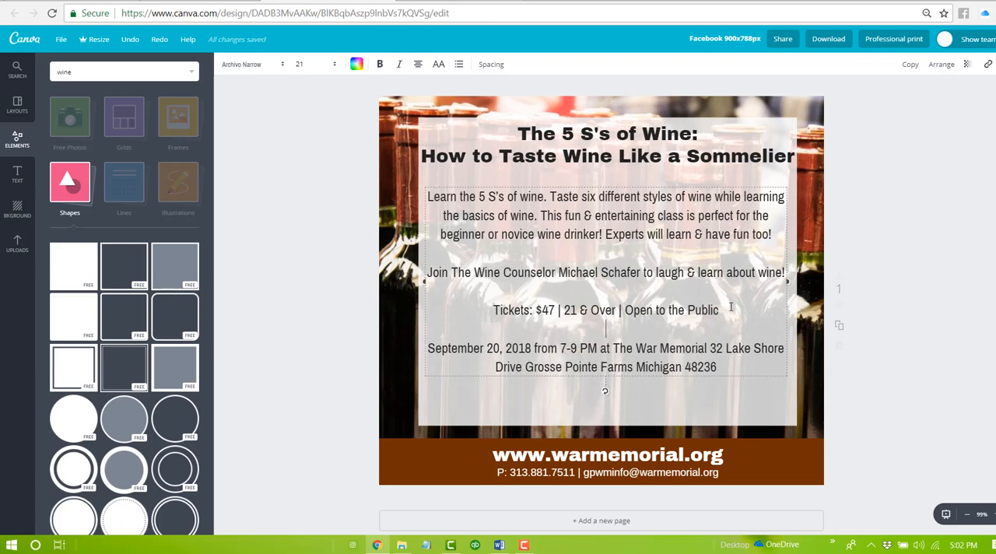
# - Remove "at" after "7-9 PM" and start the venue and its address on a new line
pyautogui.press('Right')
pyautogui.click(561, 344)
pyautogui.press('Right')
pyautogui.press('Right')
pyautogui.press('Delete')
pyautogui.press('Delete')
pyautogui.press('Delete')
pyautogui.press('Delete')
pyautogui.press('Return')
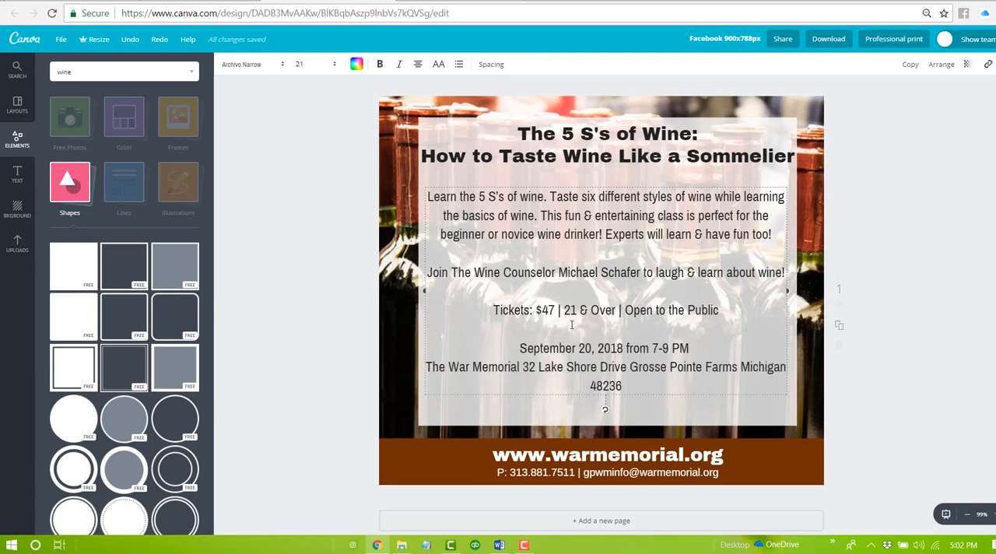
# - Add "Thursday," before the September 20 date and break the line after "The War Memorial" so the street address stands alone
pyautogui.press('Up')
pyautogui.write('Thursday,')
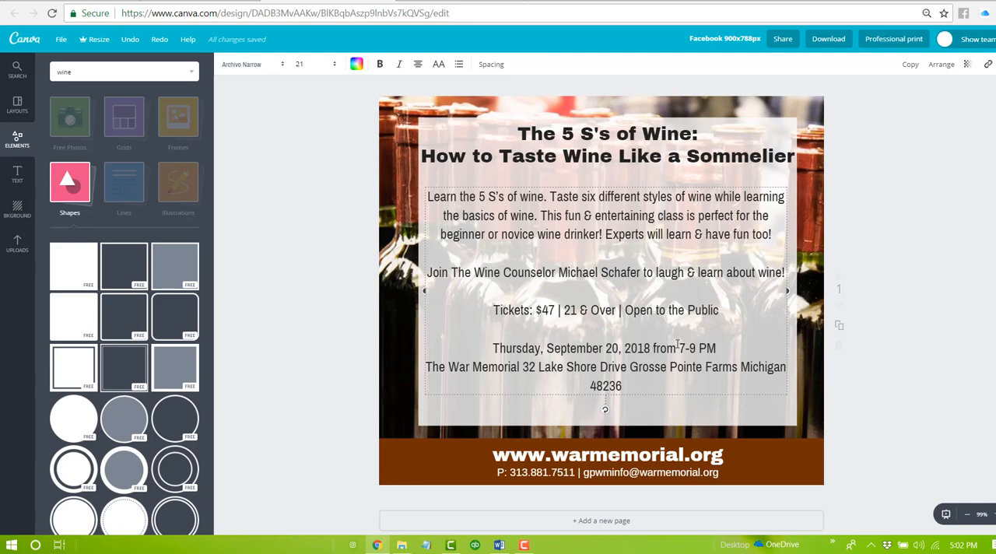
pyautogui.click(522, 368)
pyautogui.press('Return')
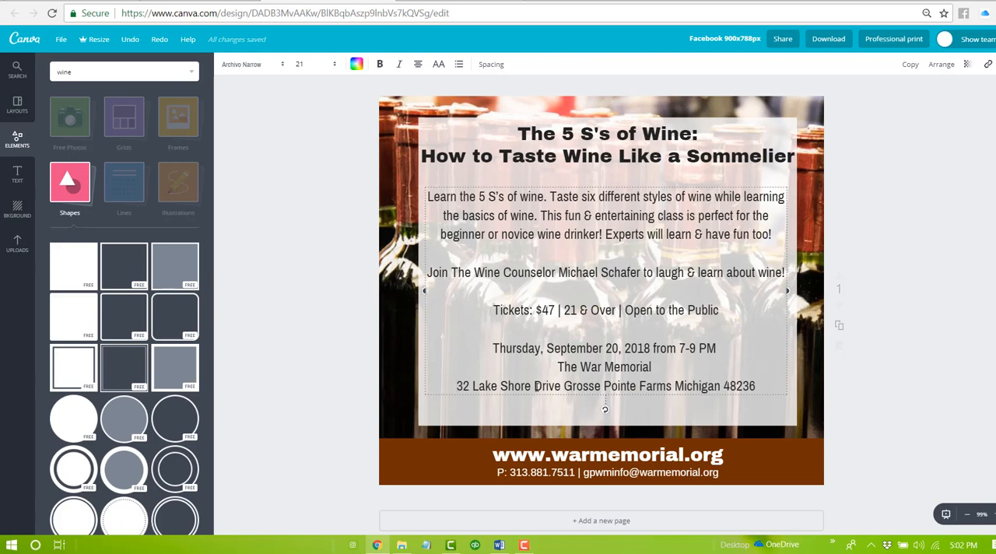
# - Insert commas after the street and city names in the venue address and abbreviate "Michigan" to "MI"
pyautogui.click(560, 385)
pyautogui.write(',')
pyautogui.click(673, 385)
pyautogui.write(',')
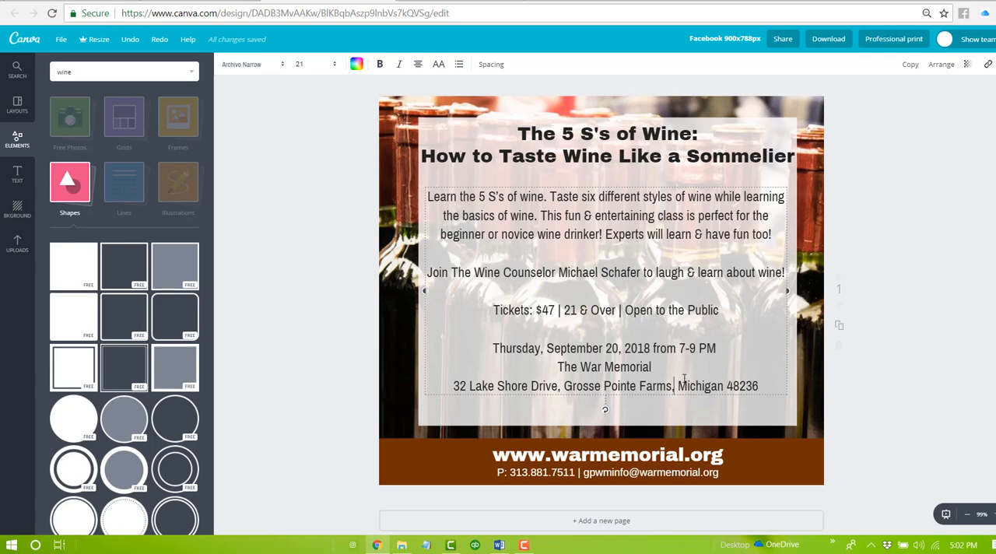
pyautogui.moveTo(678, 385); pyautogui.dragTo(683, 379)
pyautogui.hotkey('shift', 'Right')
pyautogui.hotkey('shift', 'Right')
pyautogui.hotkey('shift', 'Right')
pyautogui.hotkey('shift', 'Right')
pyautogui.write('MI')
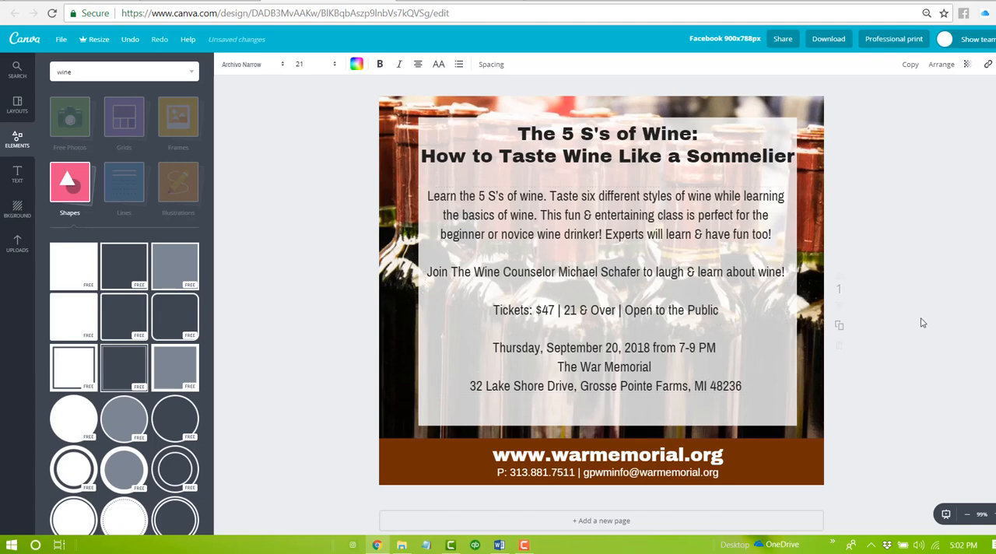
pyautogui.click(920, 320)
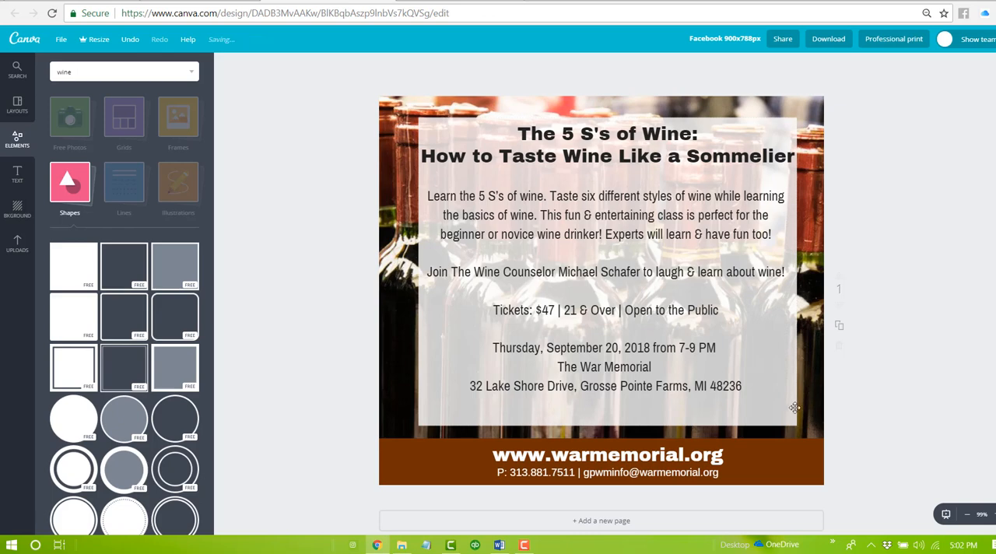
pyautogui.click(615, 454)
pyautogui.click(669, 456)
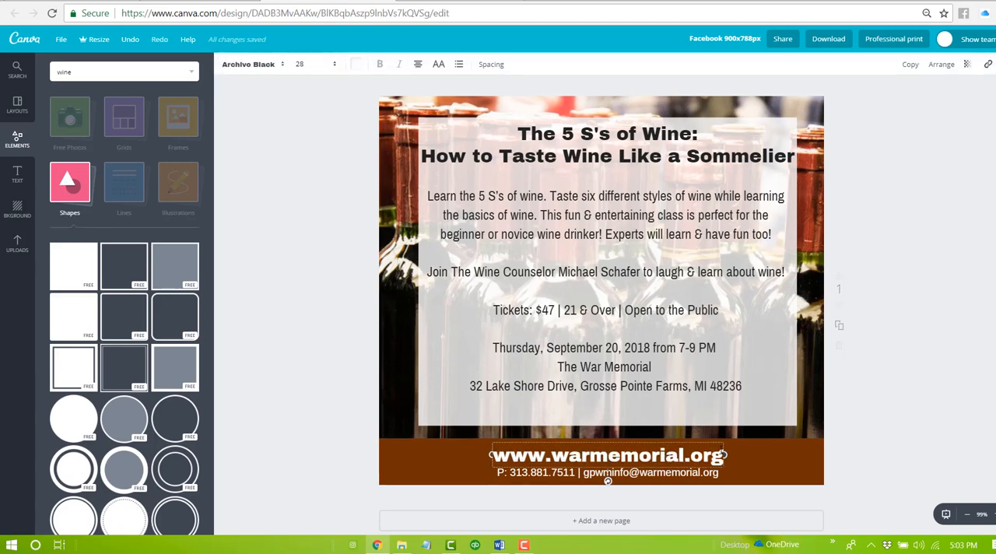
pyautogui.click(877, 416)
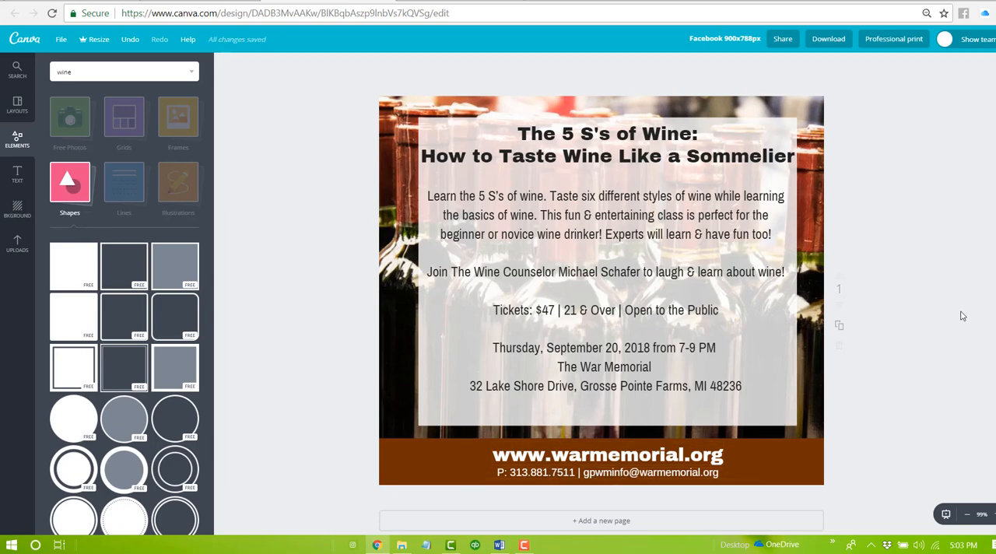
# - Download the finished design as a PNG and close the download message
pyautogui.click(829, 40)
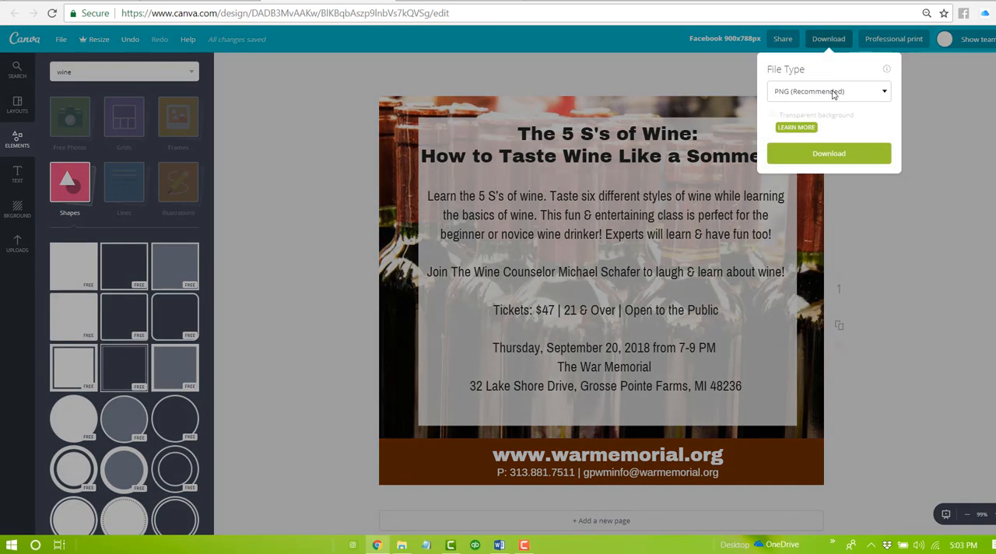
pyautogui.click(828, 154)
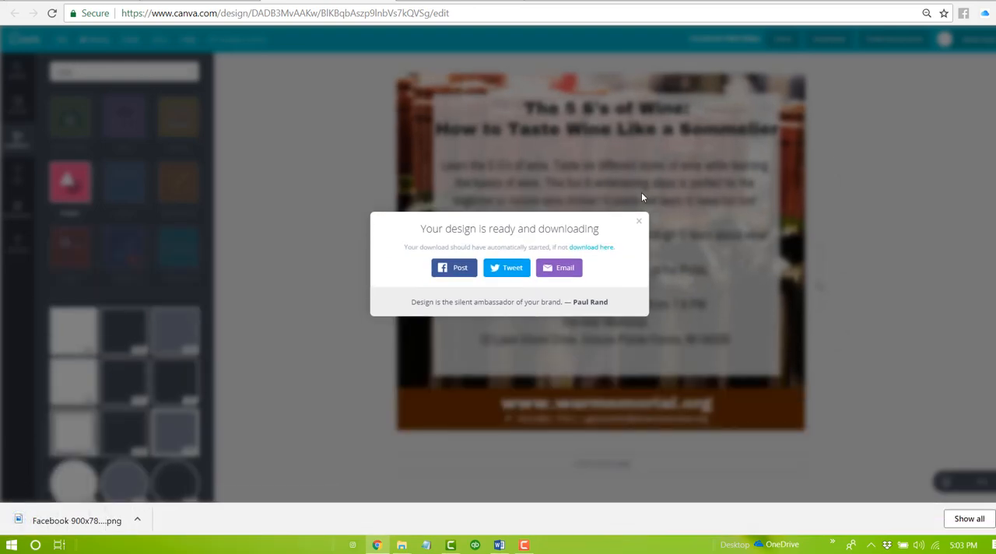
pyautogui.click(639, 221)
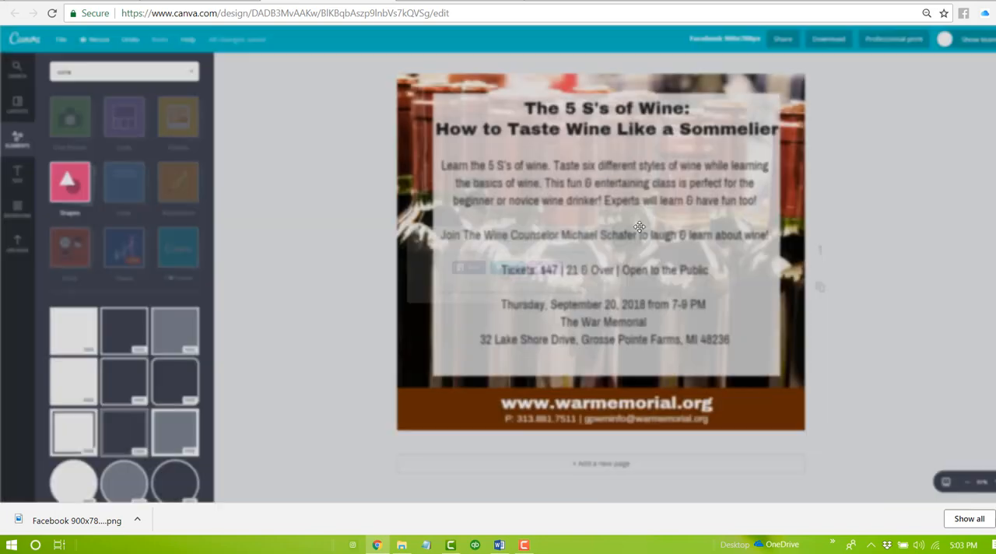
# - Switch to the Wine Counselor Facebook page, look at its Events section and return to the page's Home section
pyautogui.click(460, 1)
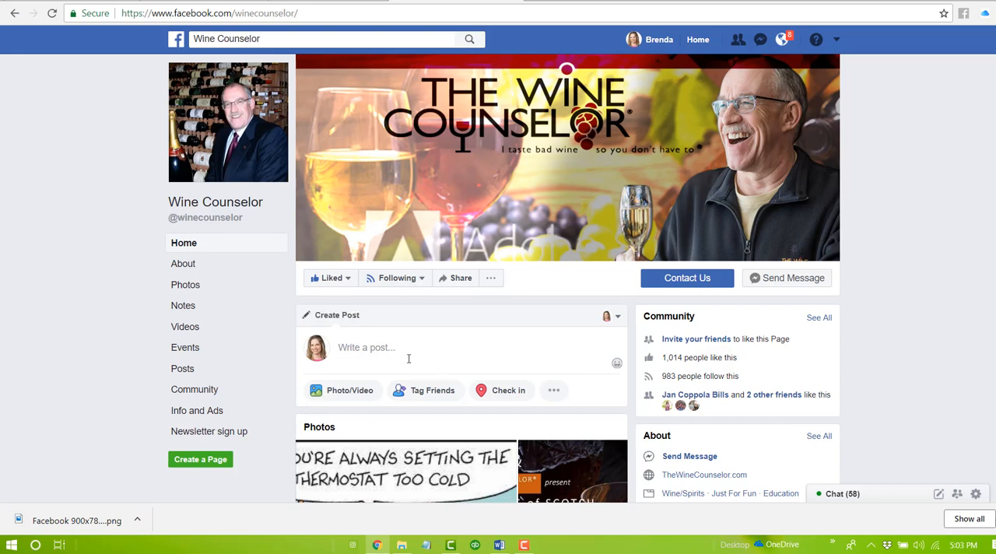
pyautogui.click(184, 354)
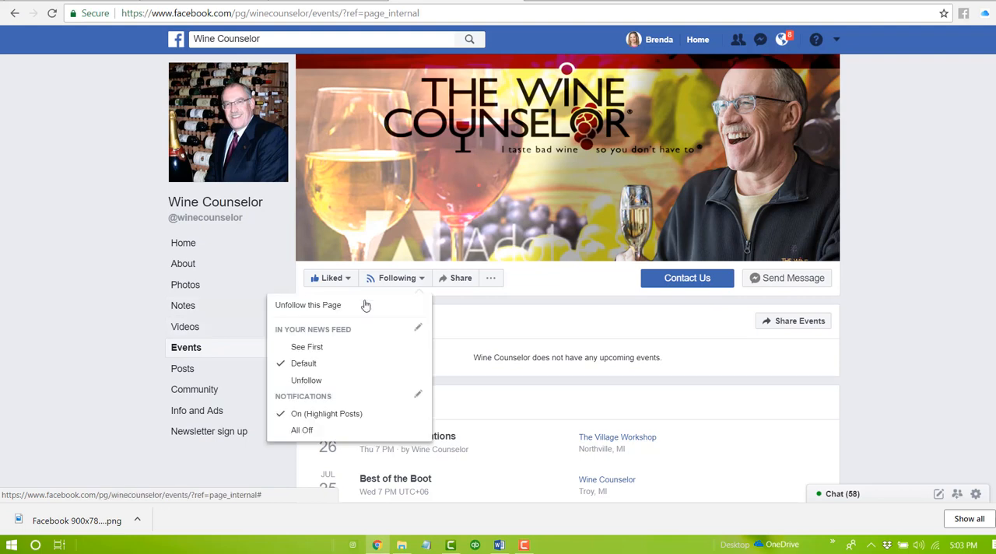
pyautogui.click(209, 246)
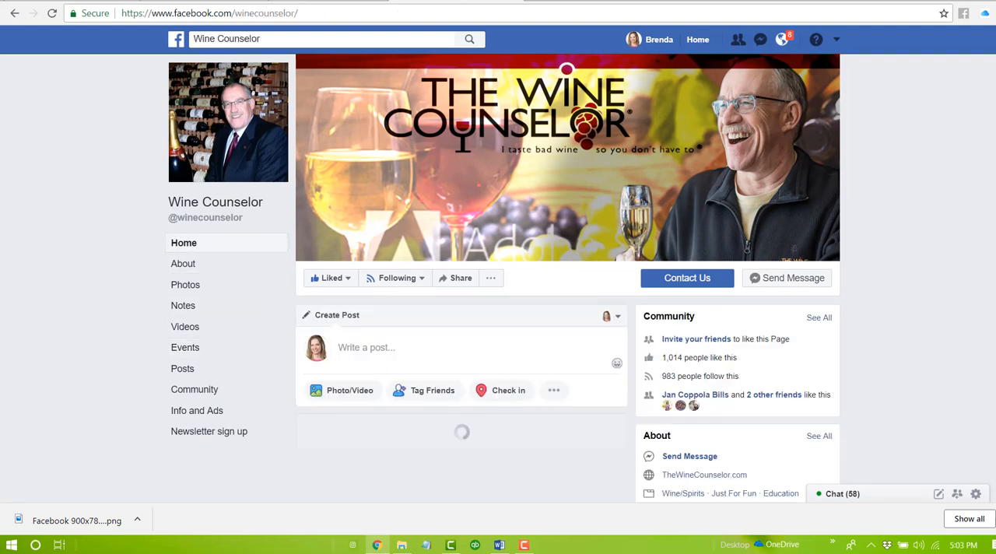
# - Switch back to the Canva design and open the event details text for editing at the "Join The Wine Counselor" line
pyautogui.click(357, 1)
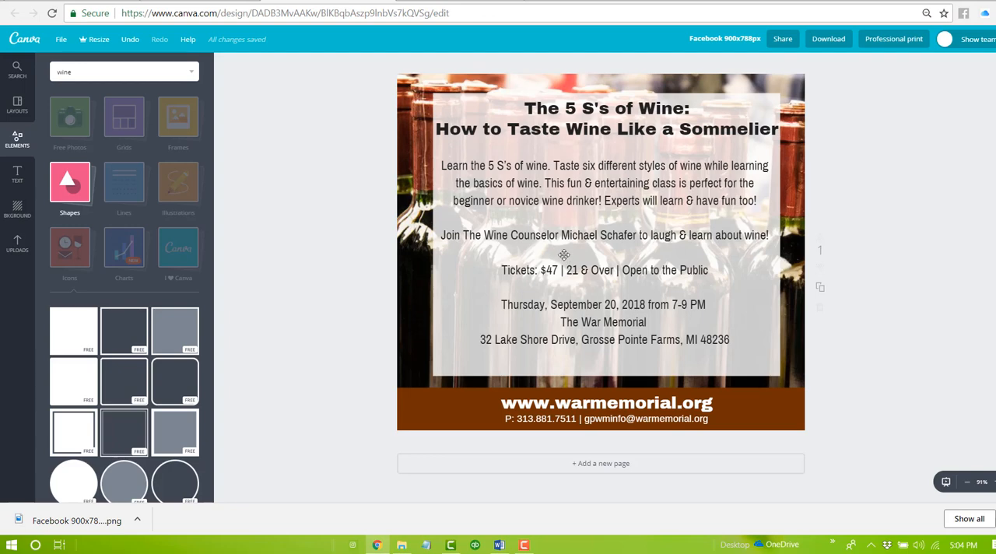
pyautogui.click(543, 233)
pyautogui.click(542, 234)
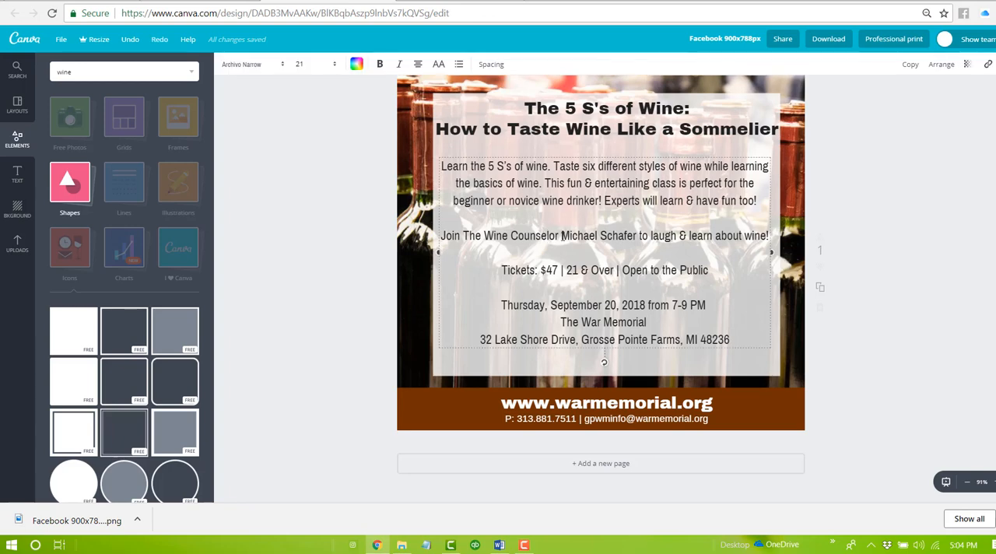